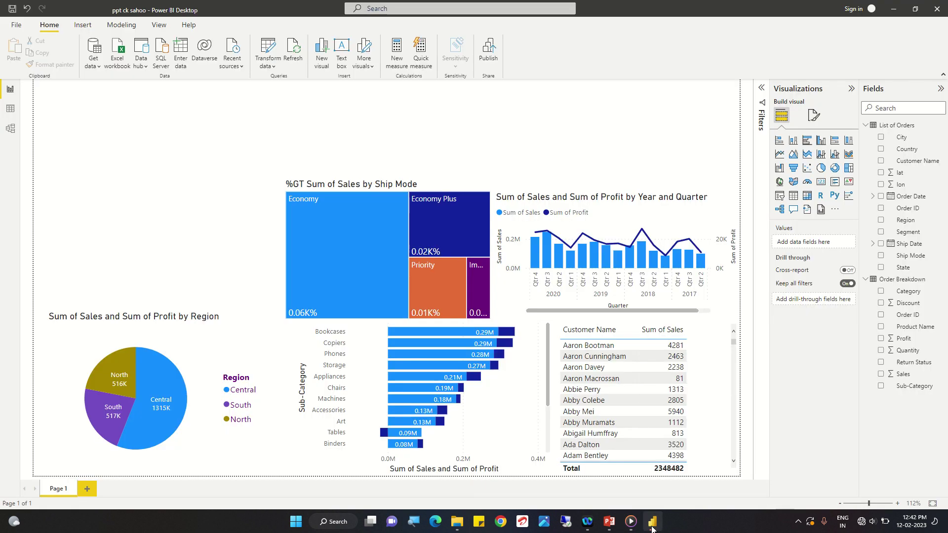
Step: Switch from the PowerPoint title slide to the Power BI sales report with its charts
click(652, 521)
Step: Add a card with the Sales field, try Average, then keep it at Sum of Sales (2M)
click(822, 184)
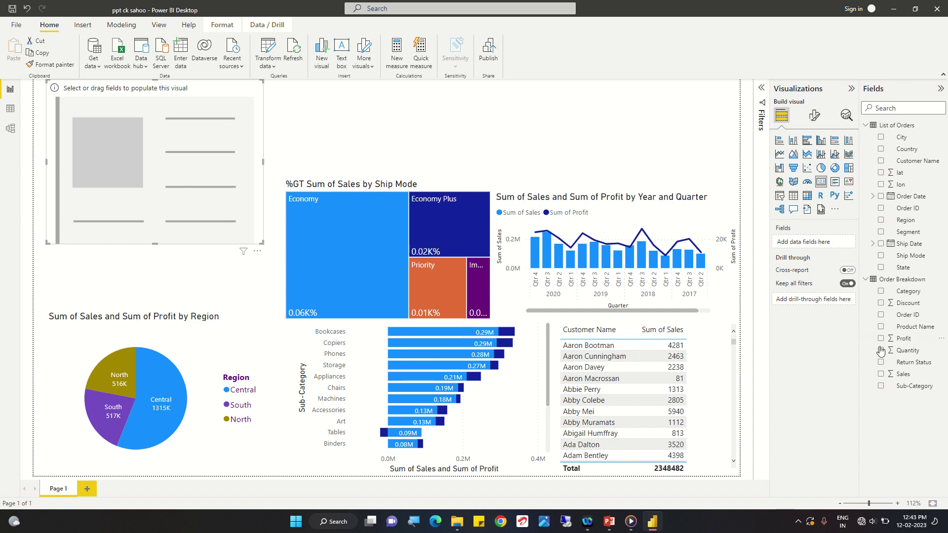
drag(901, 377, 818, 241)
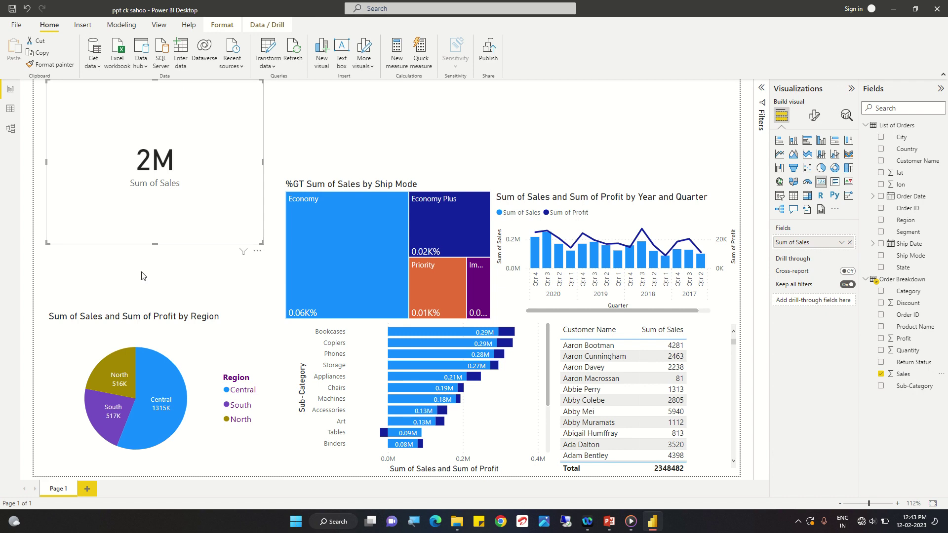
click(842, 243)
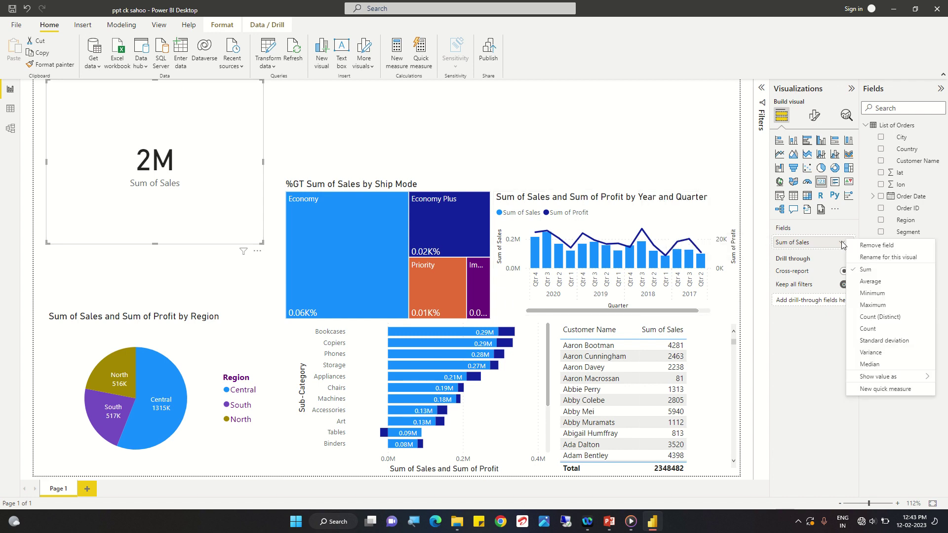
click(871, 282)
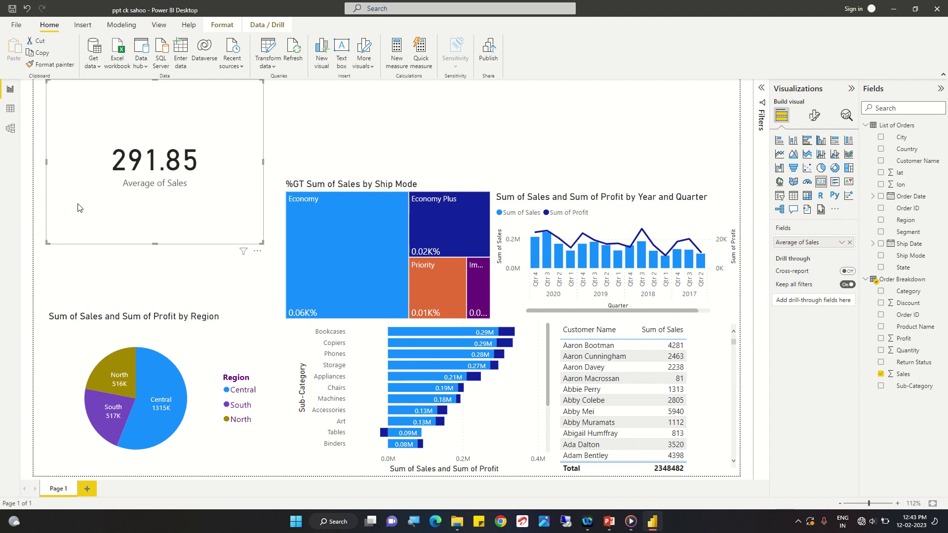
click(841, 243)
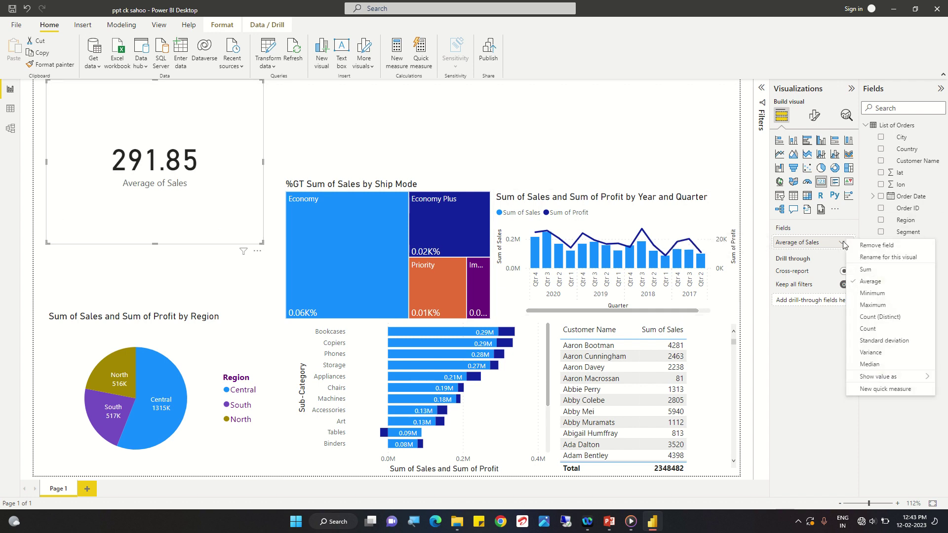
click(868, 271)
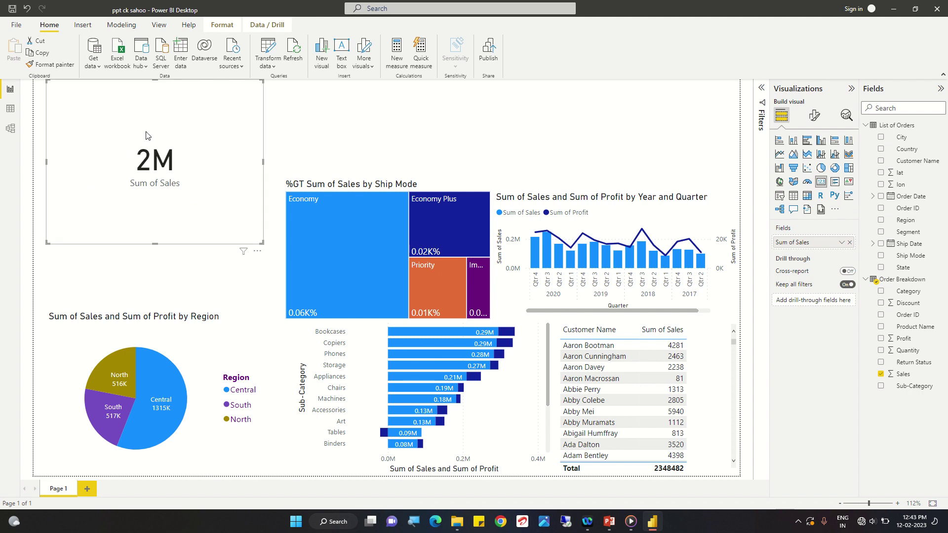
Step: Convert the sales card to a multi-row card and add Profit and Quantity
click(833, 182)
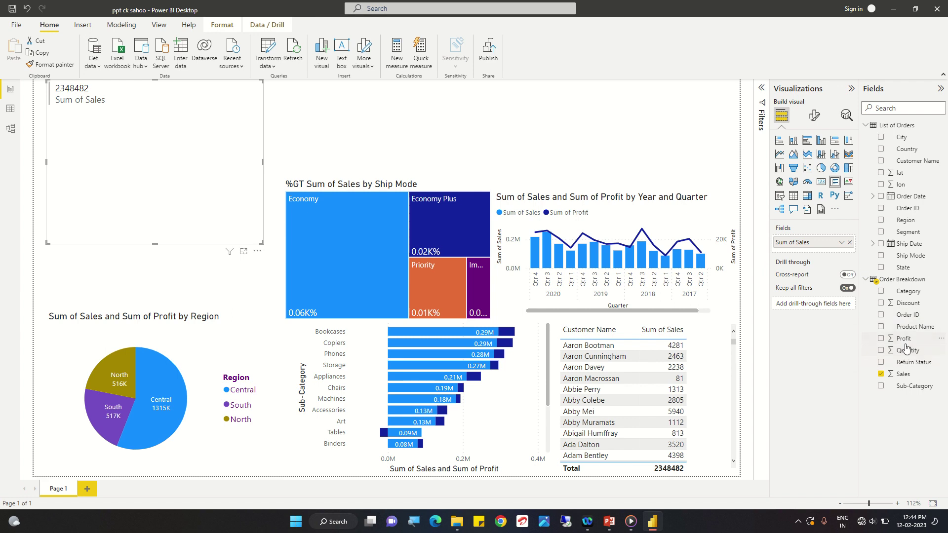
drag(904, 339, 821, 255)
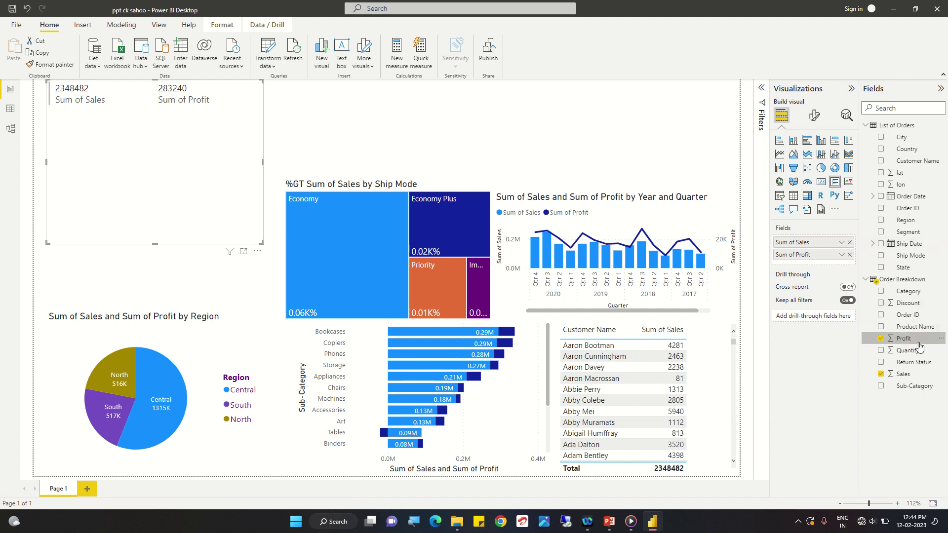
drag(918, 349, 832, 269)
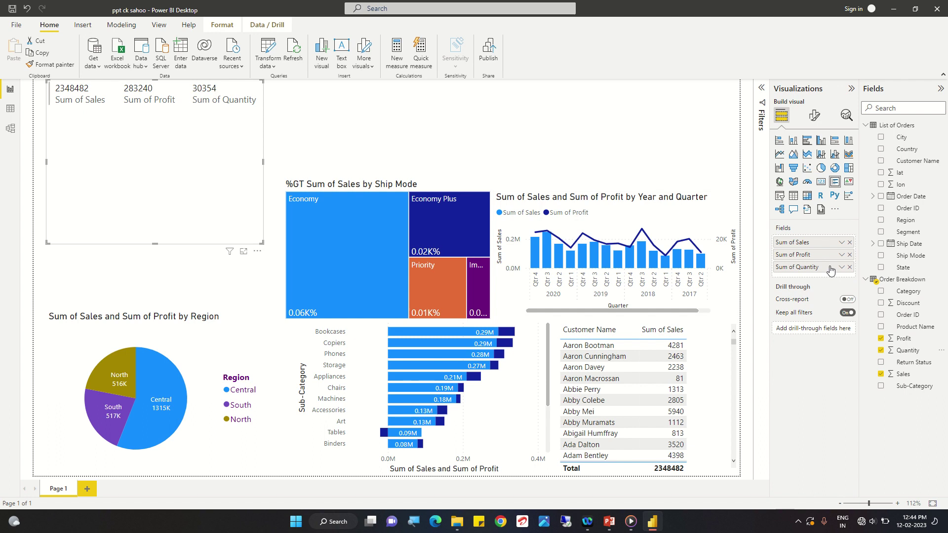
Step: Toggle Quantity between Average and Sum, then remove Quantity and Profit, leaving Sum of Sales
click(841, 267)
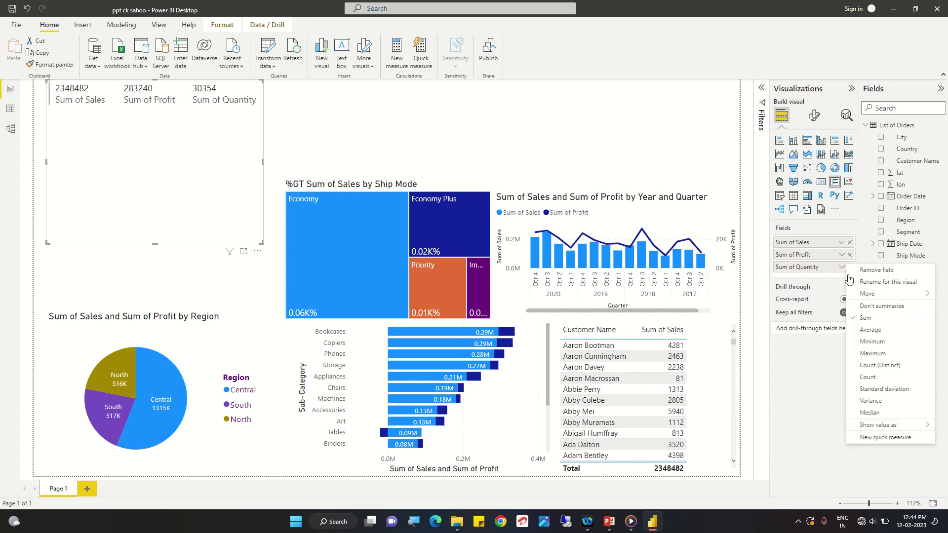
click(871, 330)
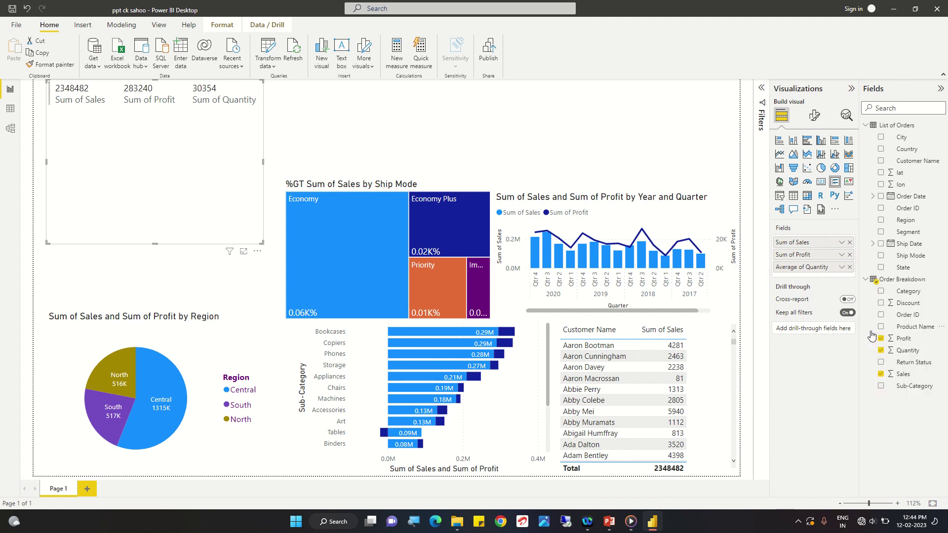
click(842, 267)
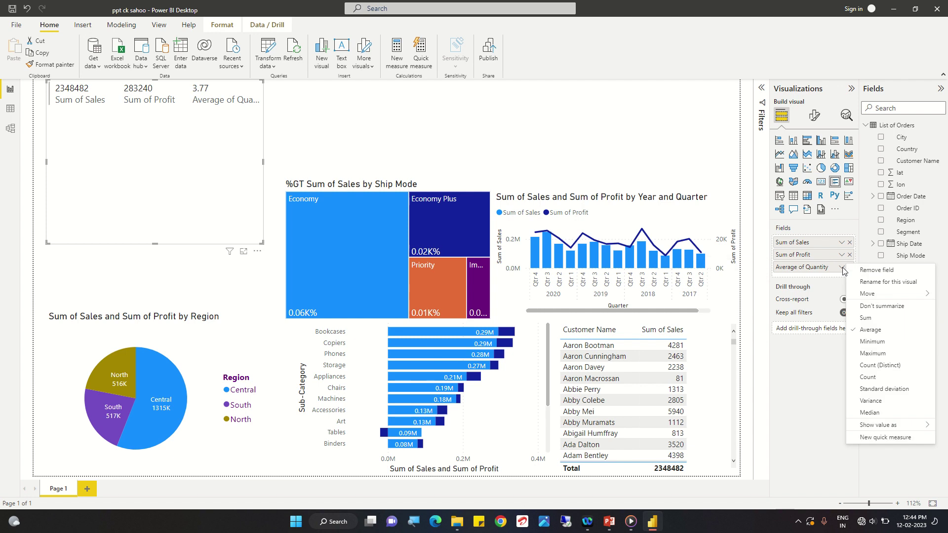
click(865, 319)
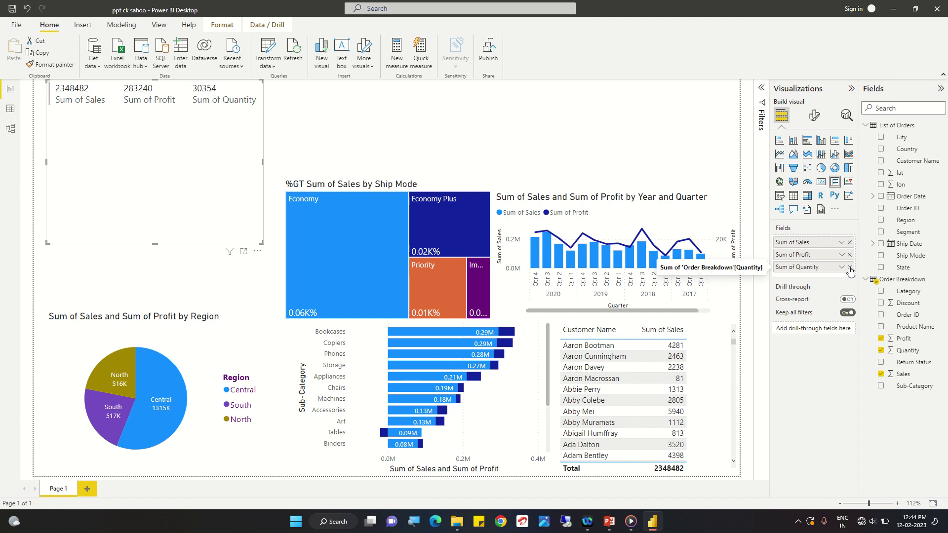
click(850, 268)
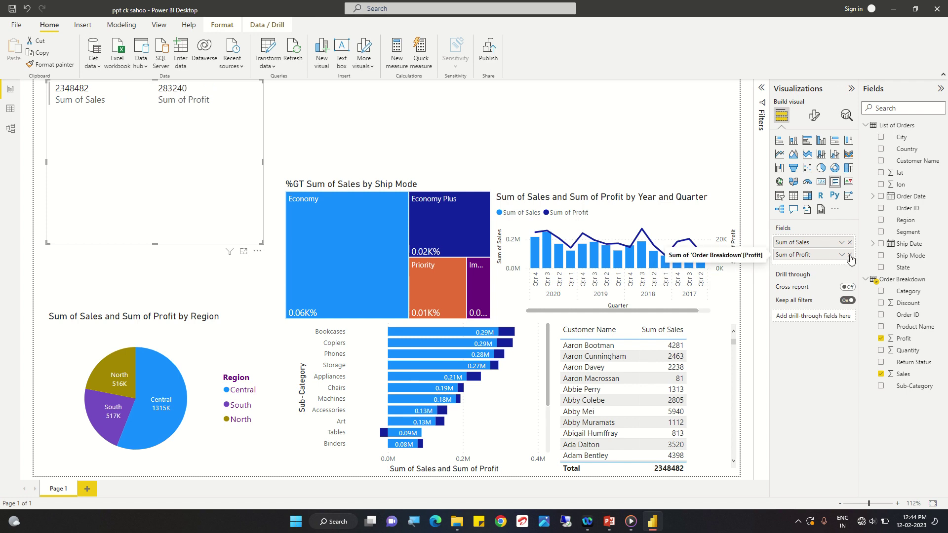
click(850, 255)
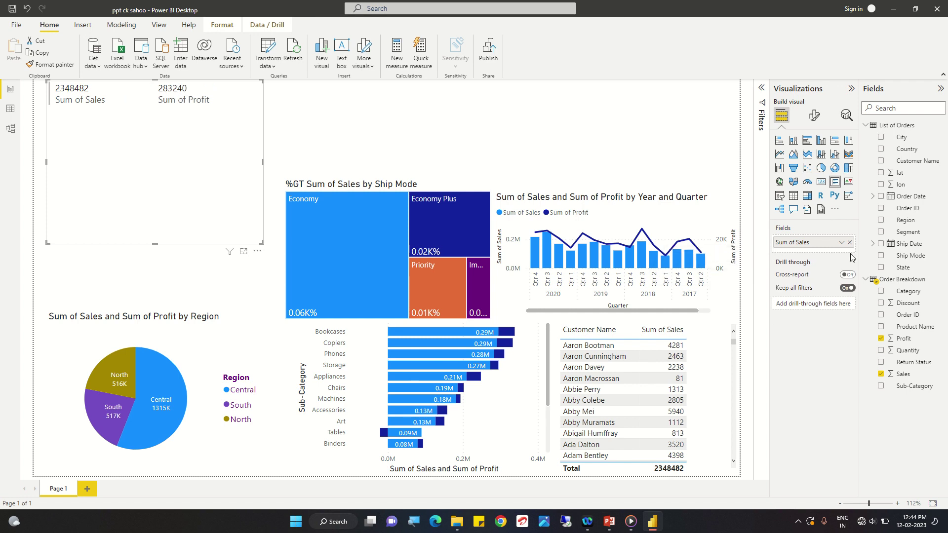
Step: Revert to a single card, rename Sum of Sales to 'Total Sales', and shrink the card
click(820, 182)
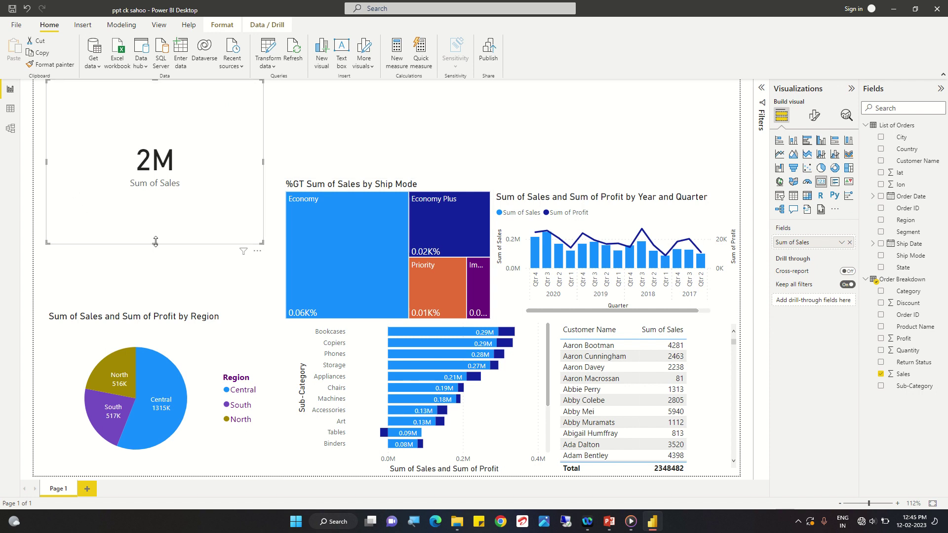
drag(157, 243, 165, 171)
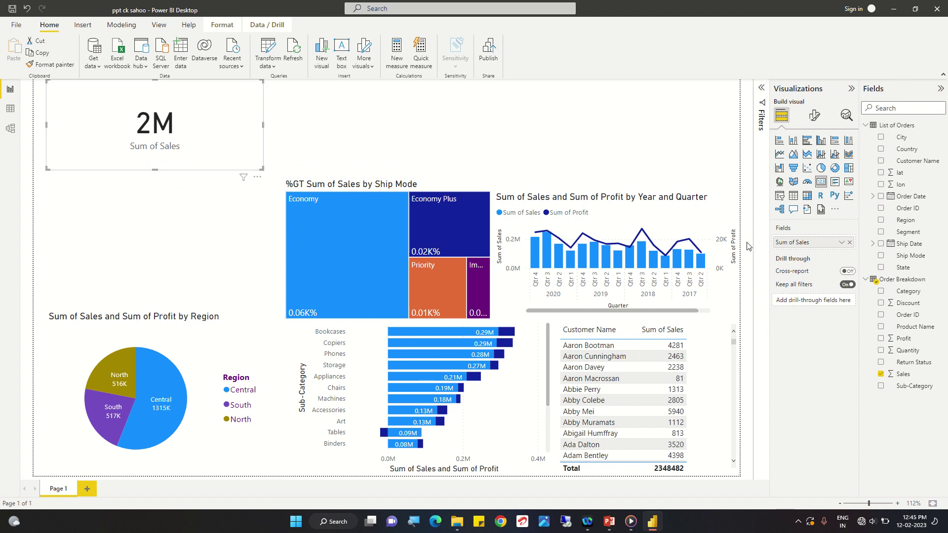
double_click(788, 242)
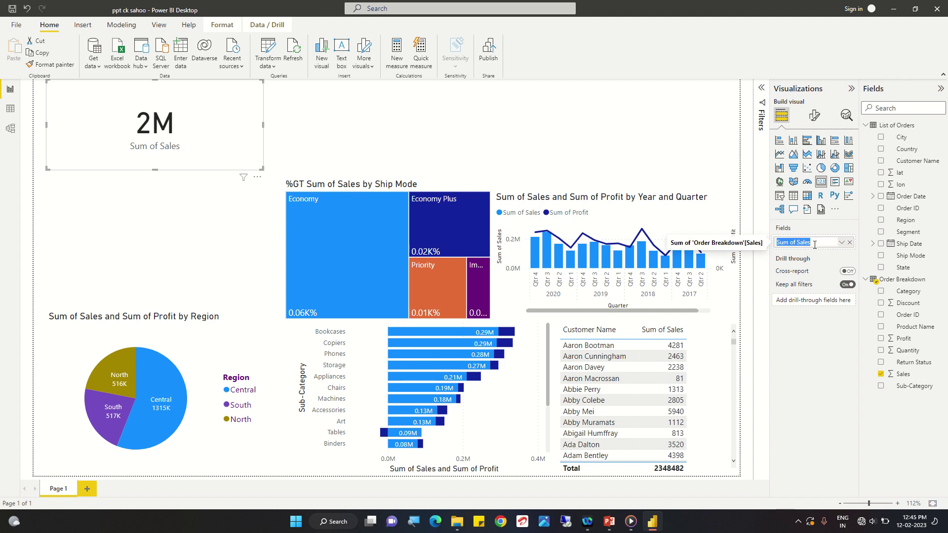
text(Total)
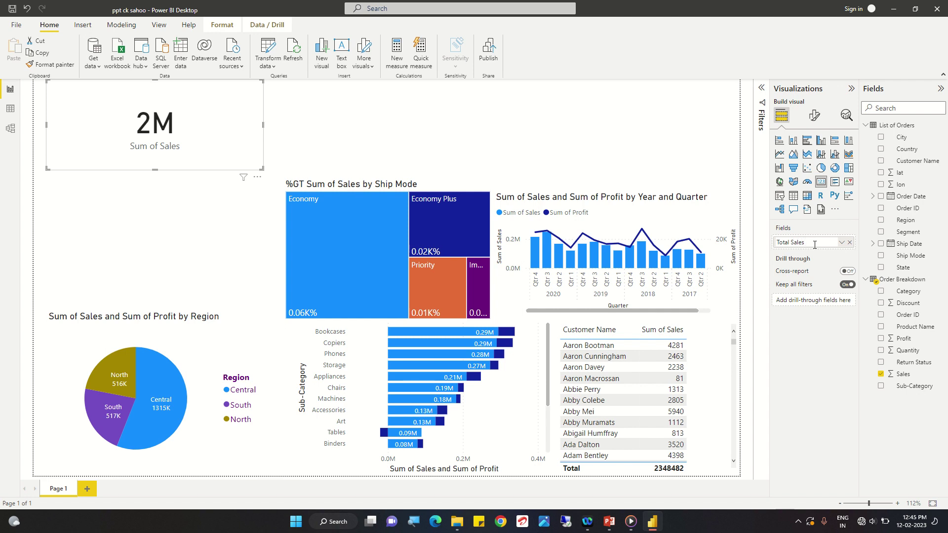
key(Return)
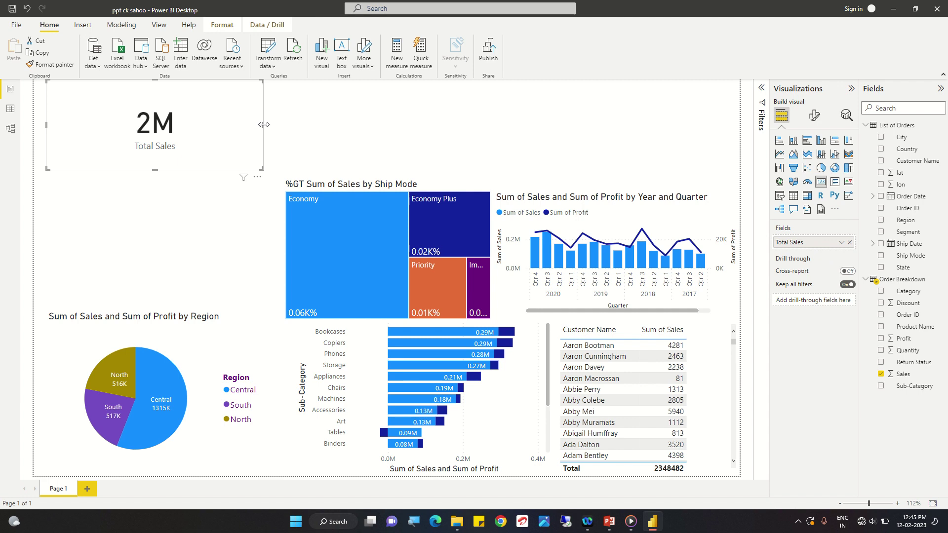
drag(264, 125, 187, 148)
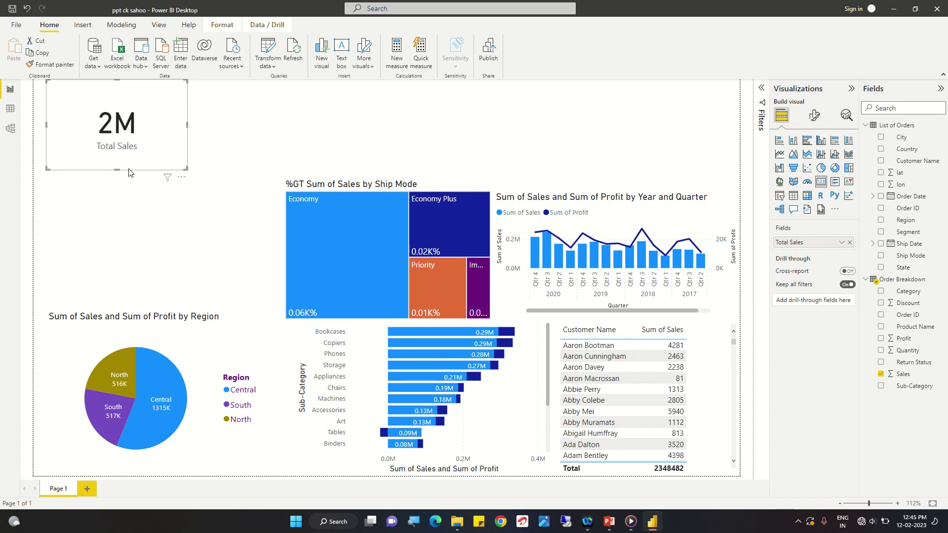
drag(117, 169, 118, 155)
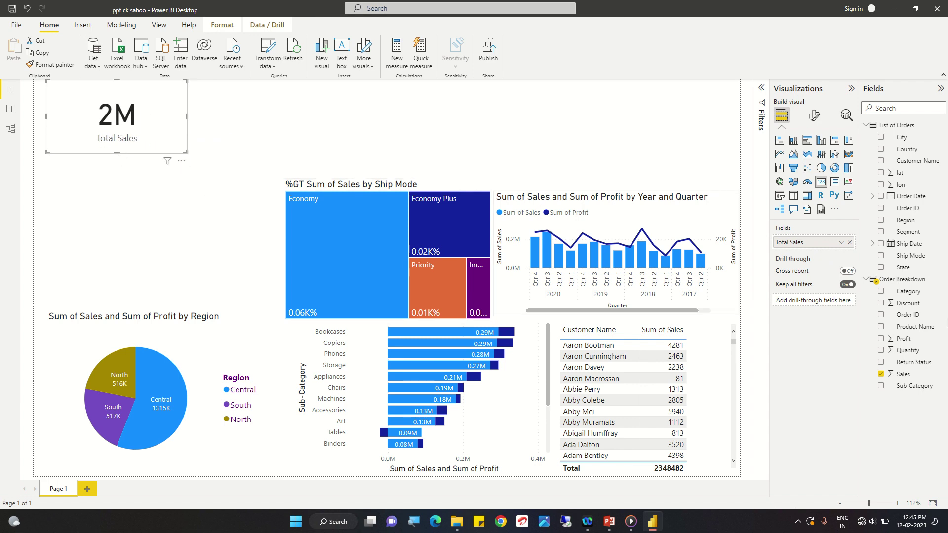
Step: Set the Total Sales card's callout value font size to 30
click(814, 118)
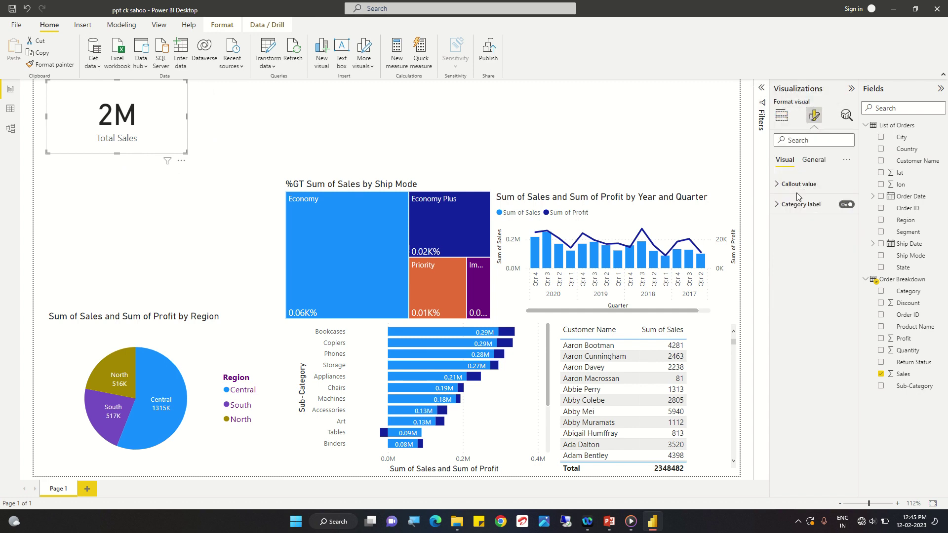
click(778, 188)
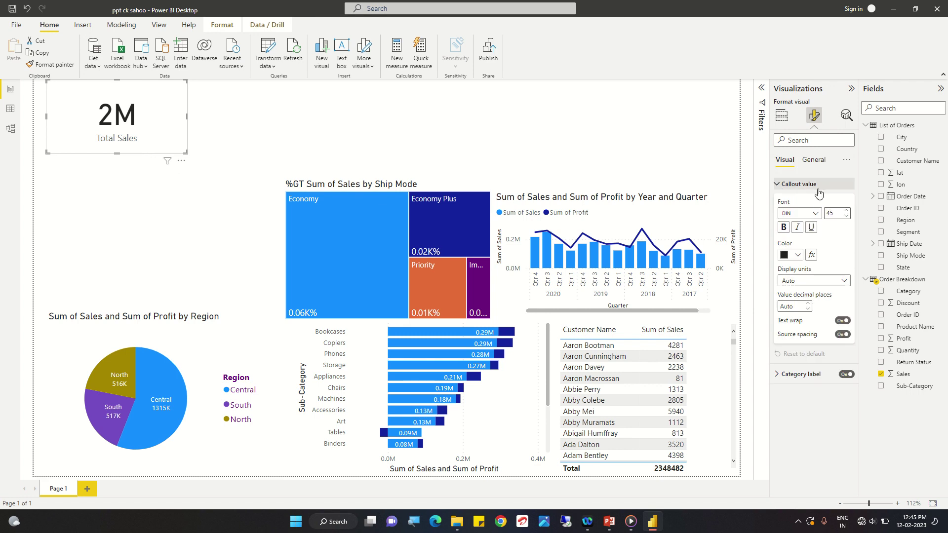
click(847, 217)
click(847, 216)
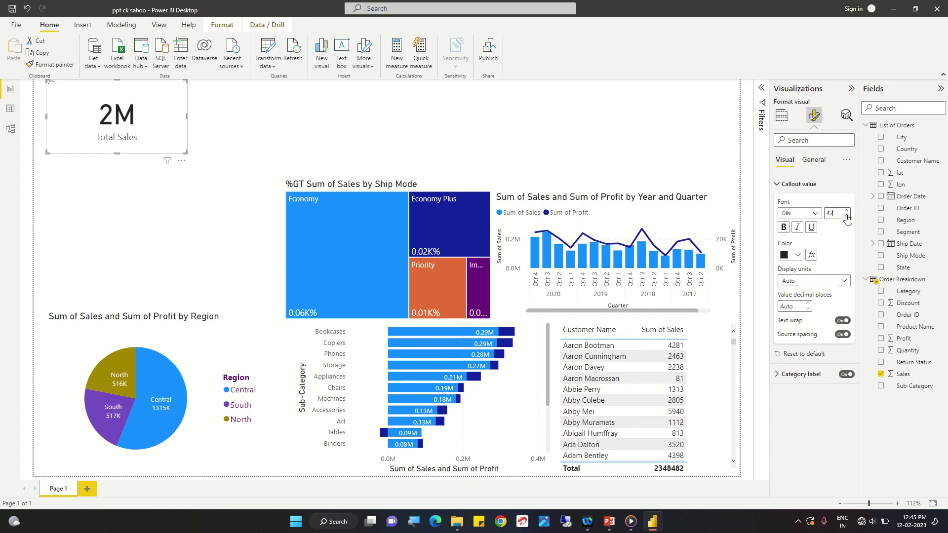
double_click(841, 213)
text(42)
key(BackSpace)
key(BackSpace)
text(30)
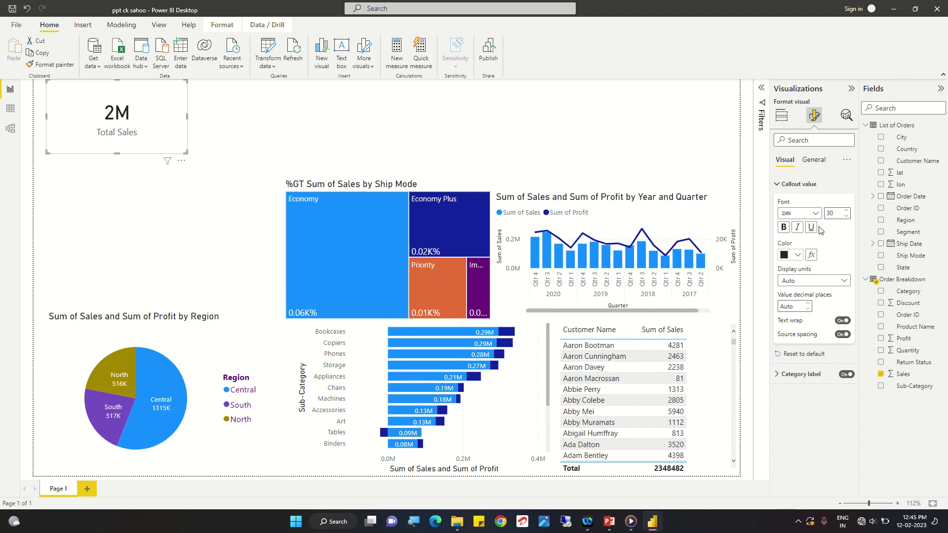
Step: Make the callout value bold and navy, displayed in Thousands as 2348K
click(785, 228)
click(797, 256)
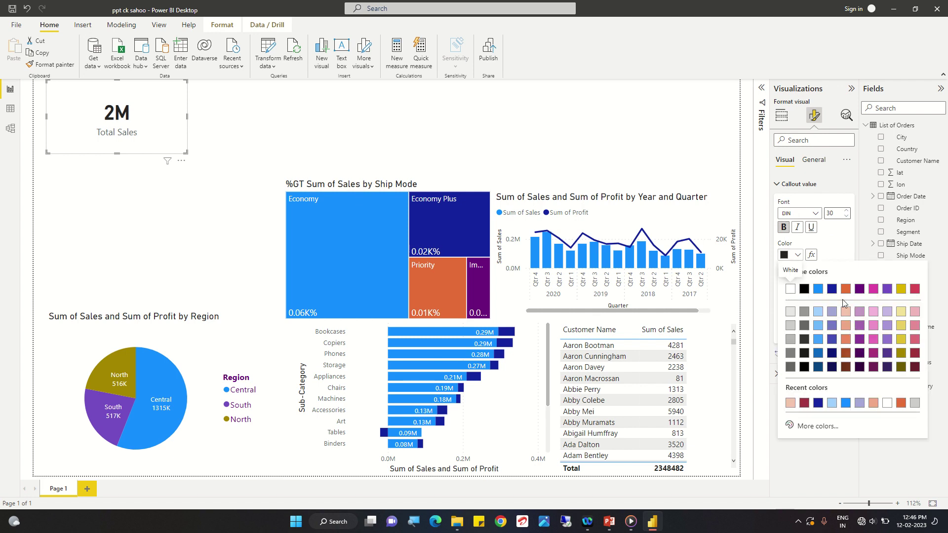
click(833, 290)
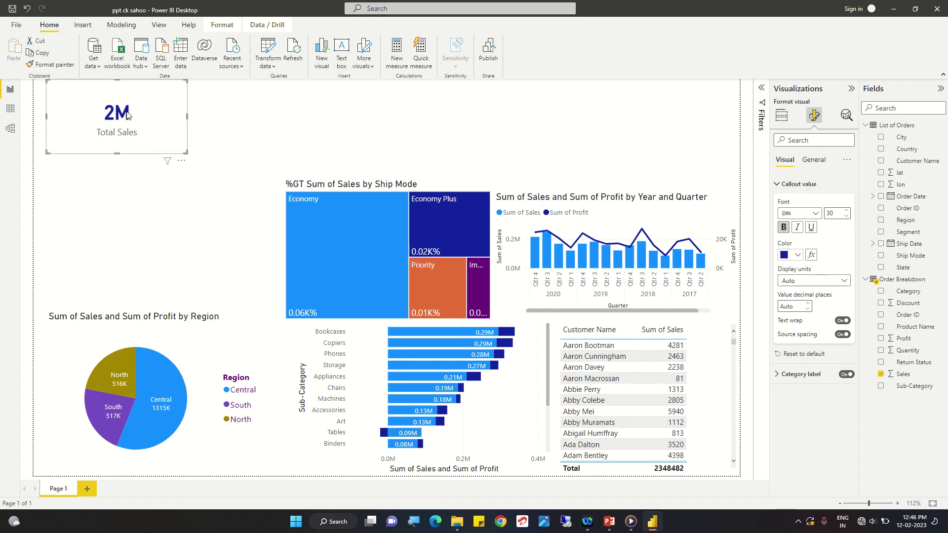
click(845, 282)
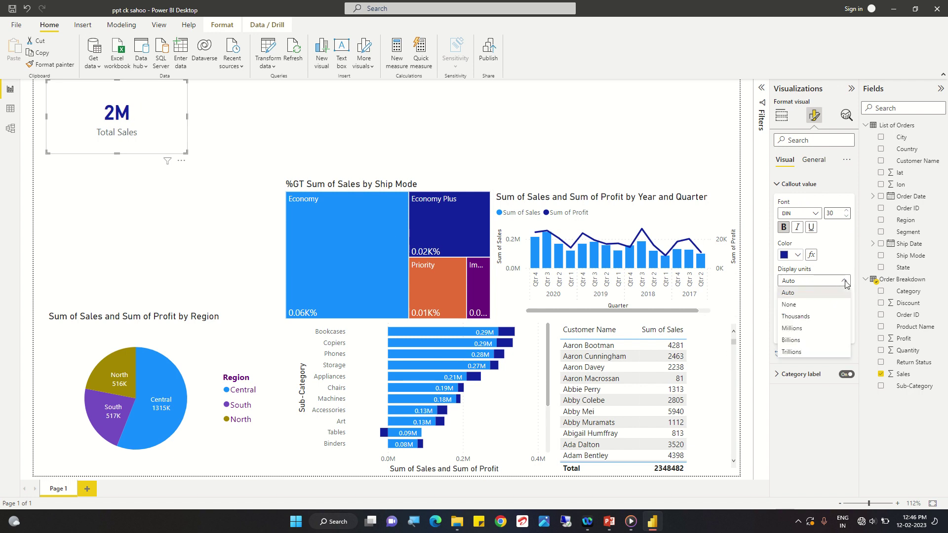
click(796, 318)
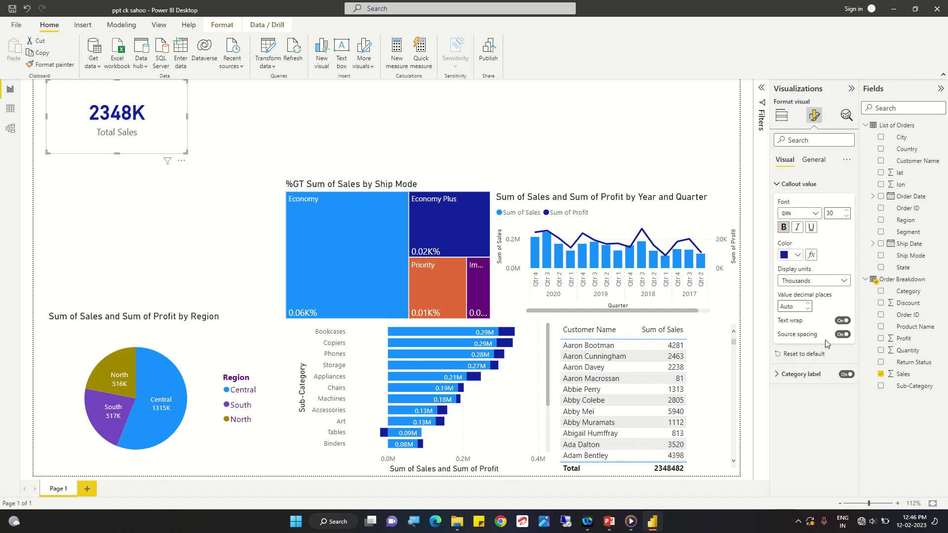
Step: Set the Total Sales category label to font size 20 in dark red
click(788, 374)
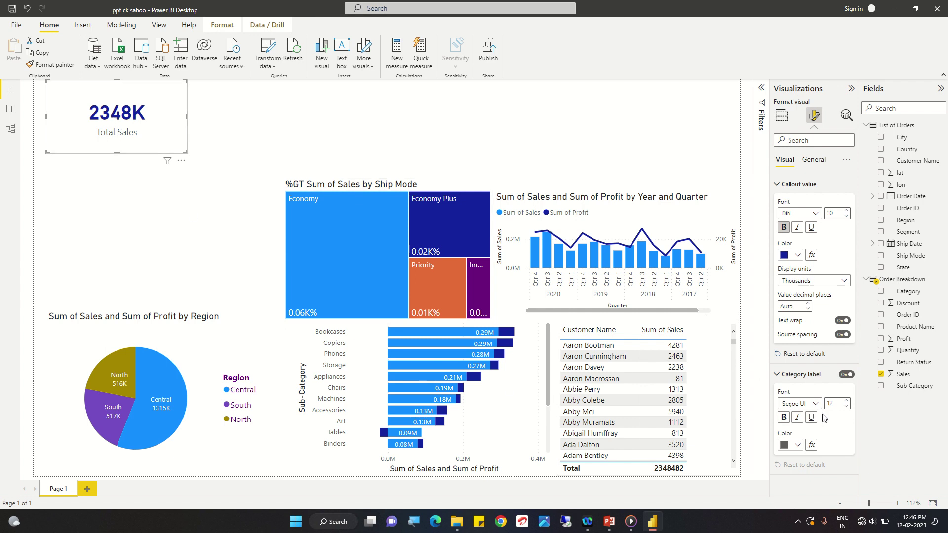
click(847, 401)
click(846, 401)
click(847, 401)
click(846, 401)
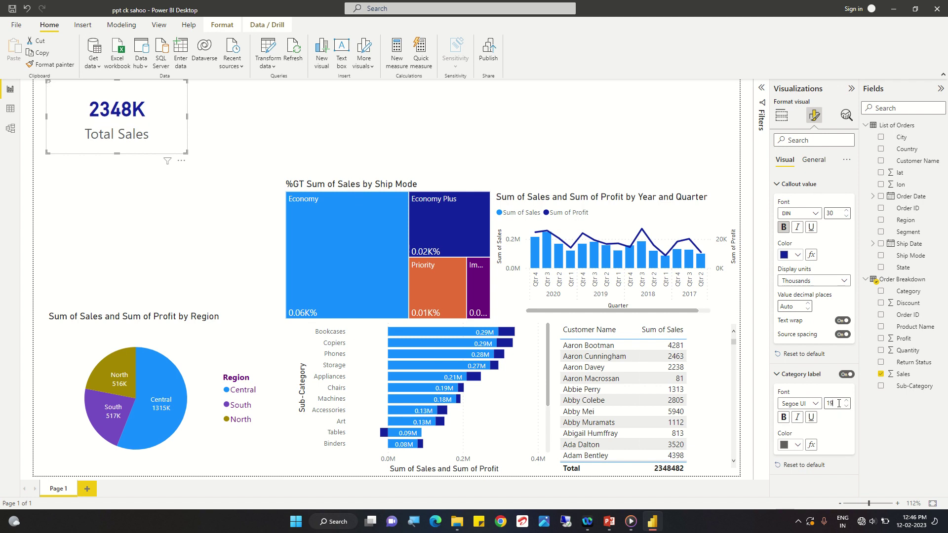
click(836, 404)
key(BackSpace)
text(2)
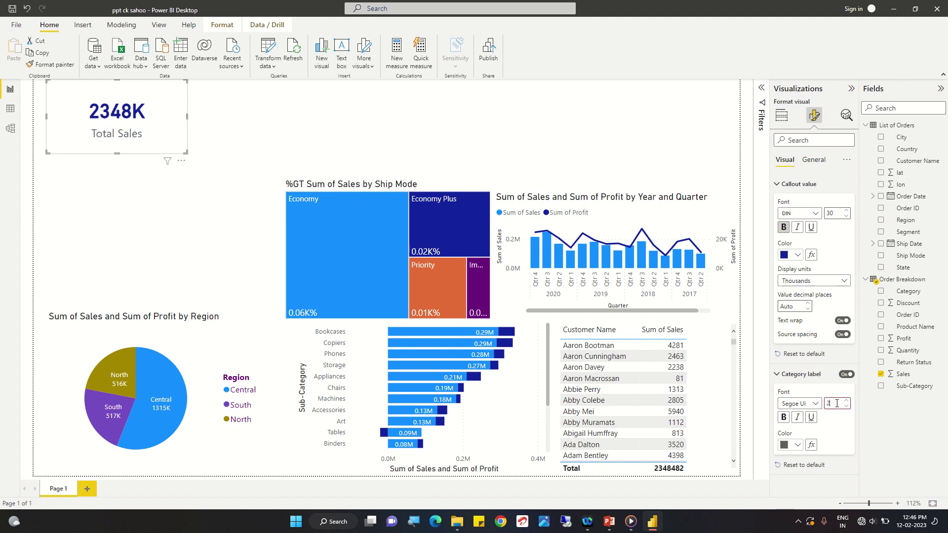
text(5)
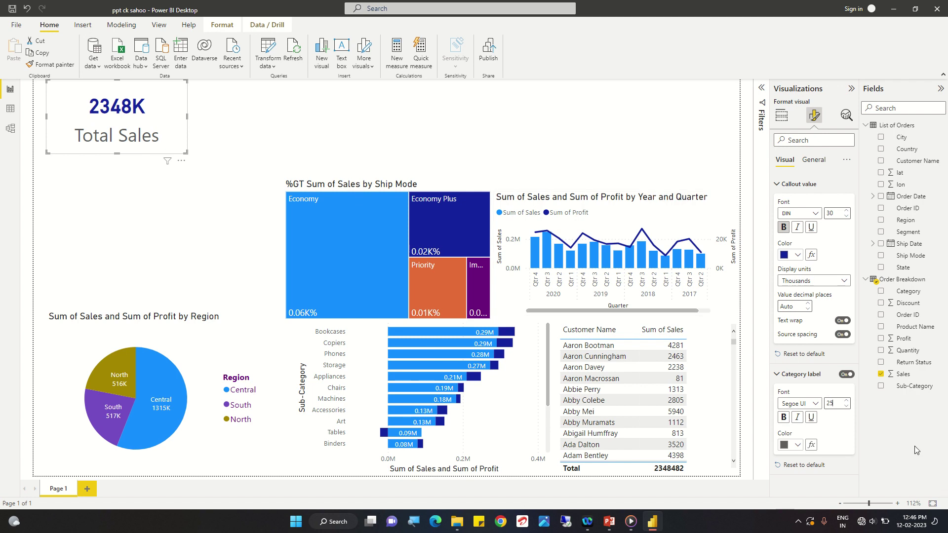
click(847, 407)
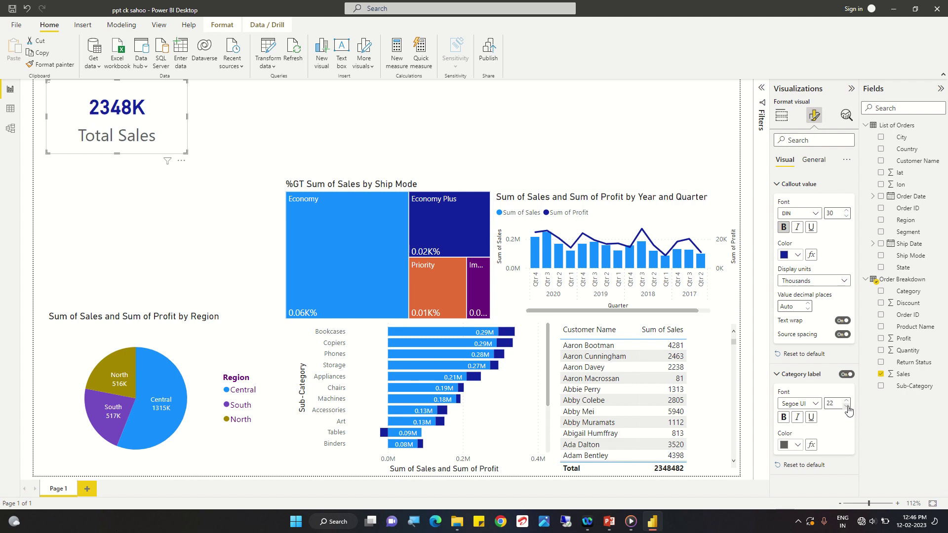
click(847, 407)
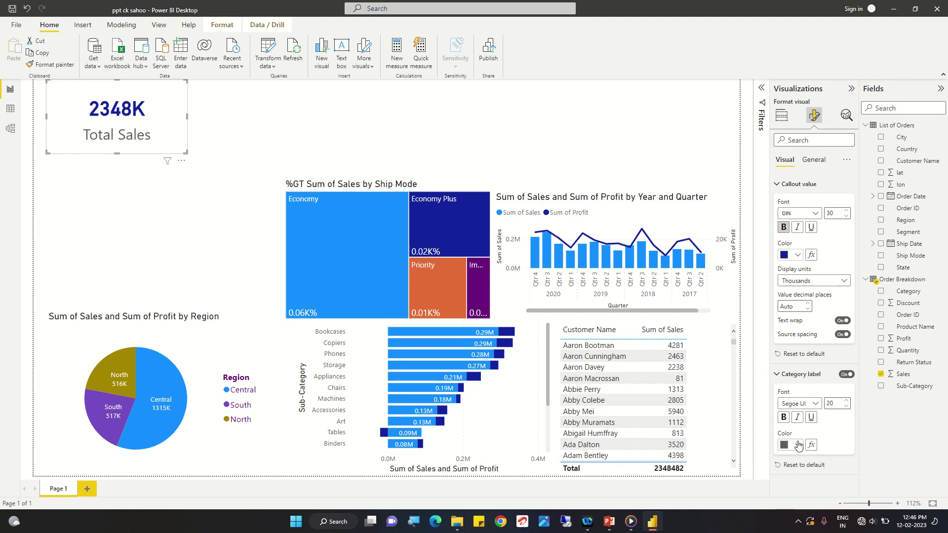
click(798, 446)
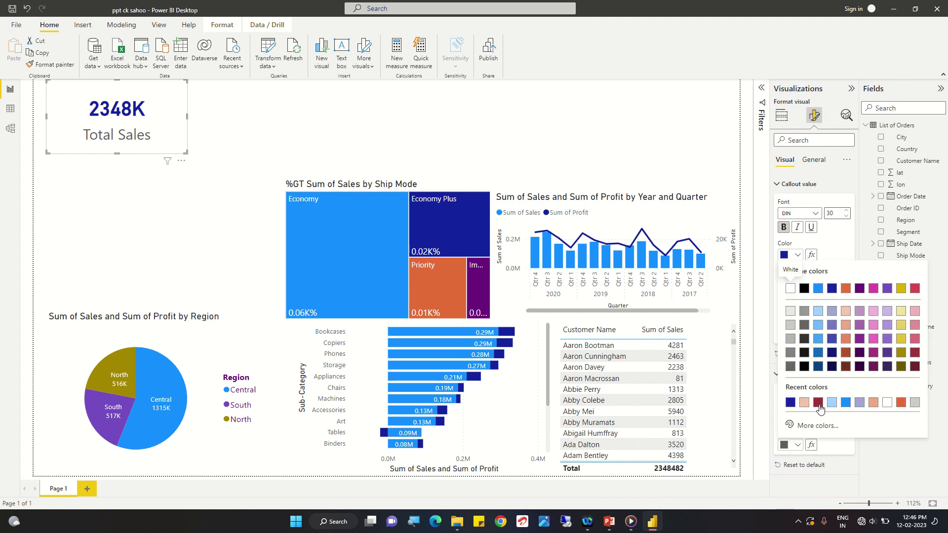
click(818, 402)
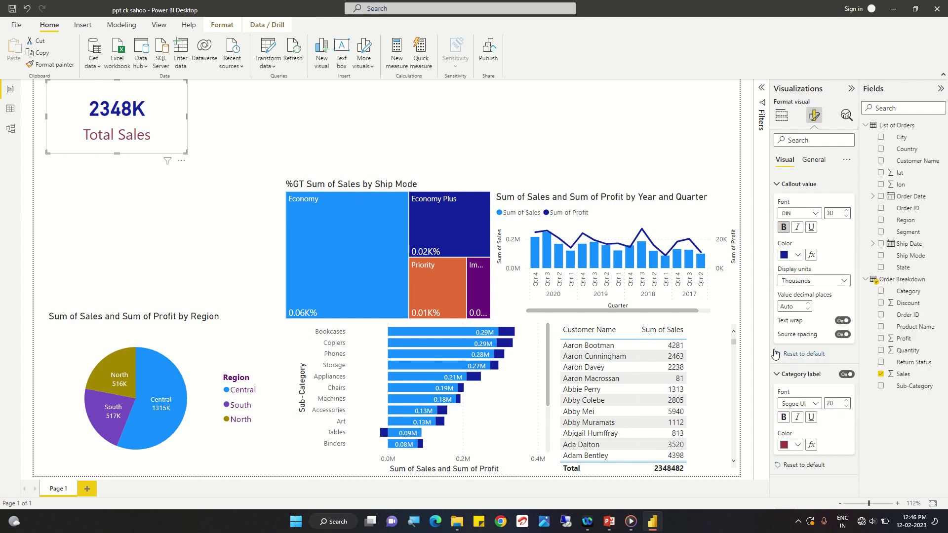
click(815, 161)
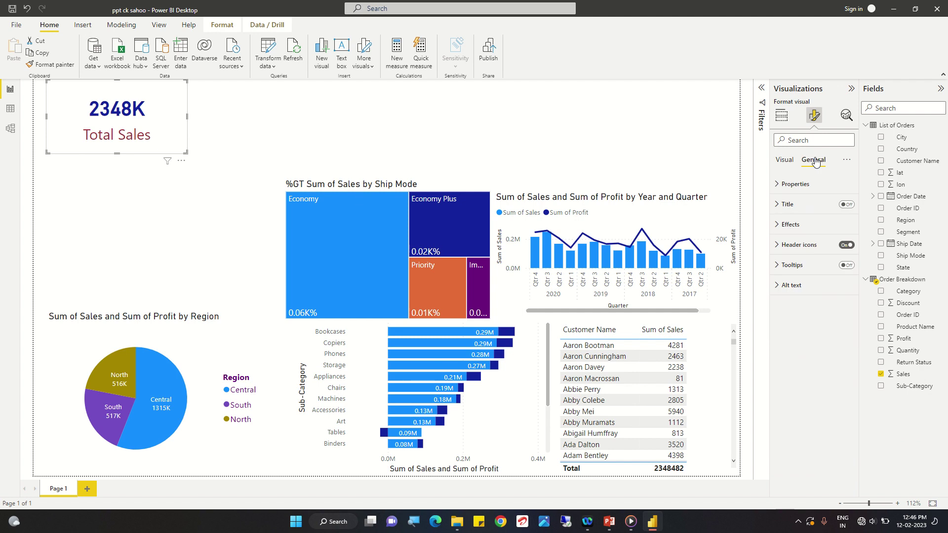
Step: Move the Total Sales card to position Horizontal 78, Vertical 30
click(791, 187)
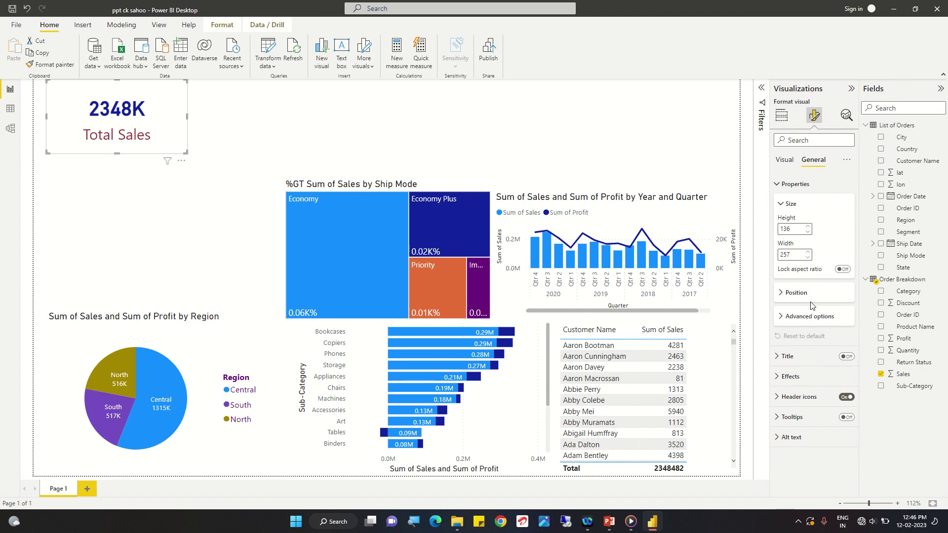
click(785, 294)
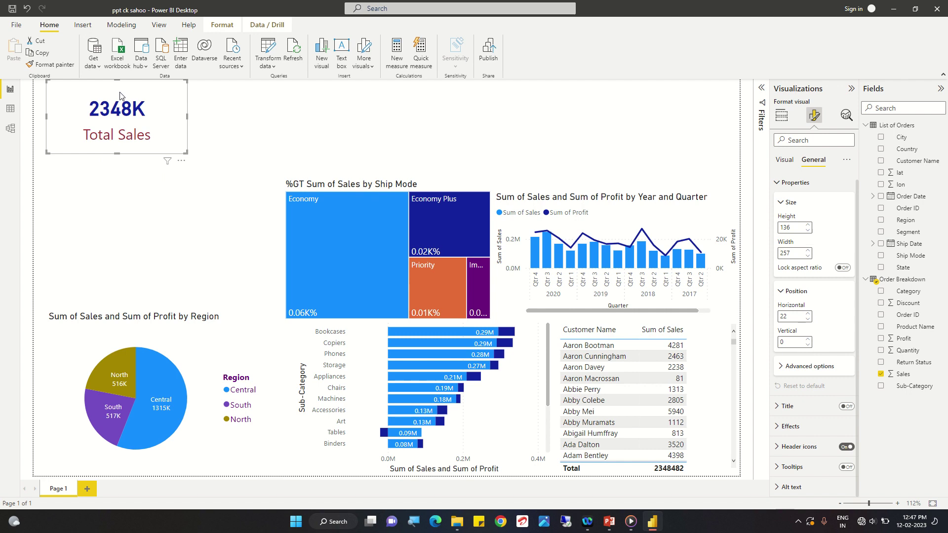
drag(128, 84, 159, 100)
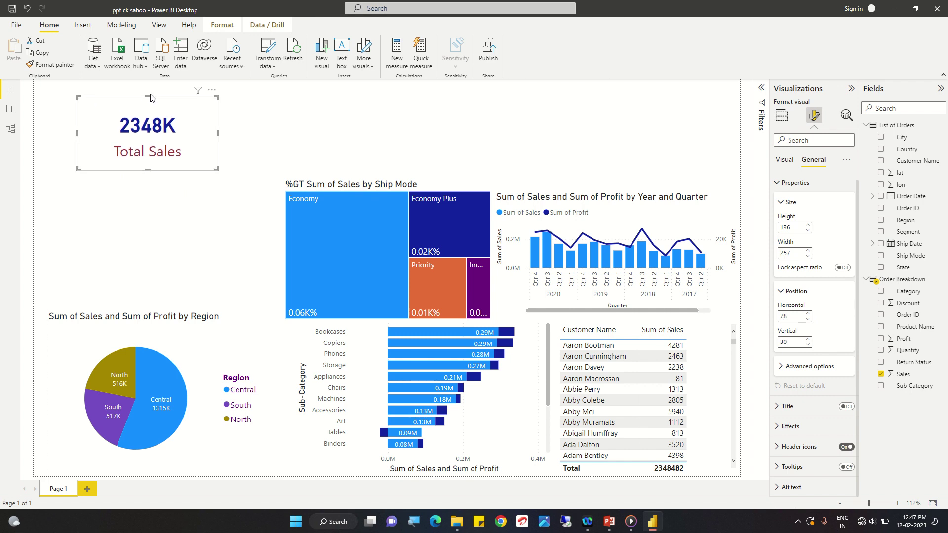
click(113, 91)
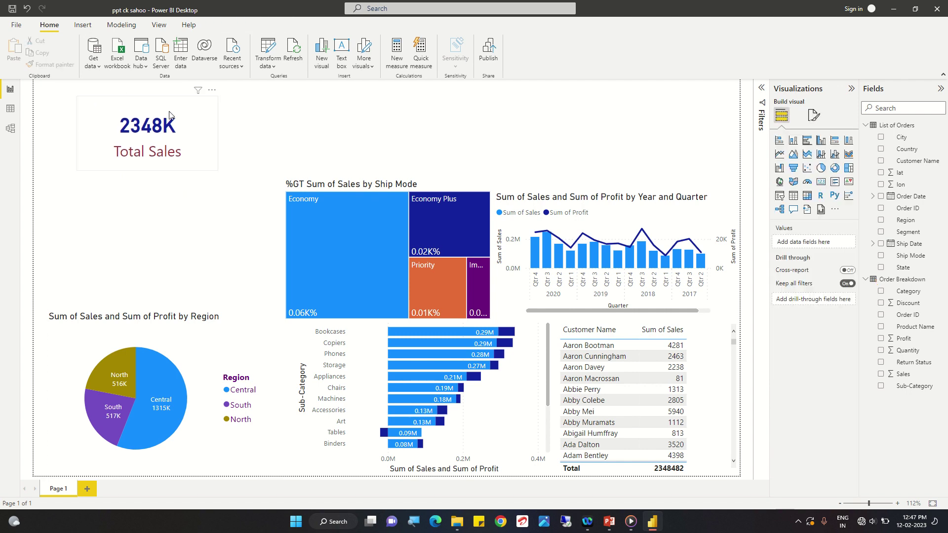
click(155, 133)
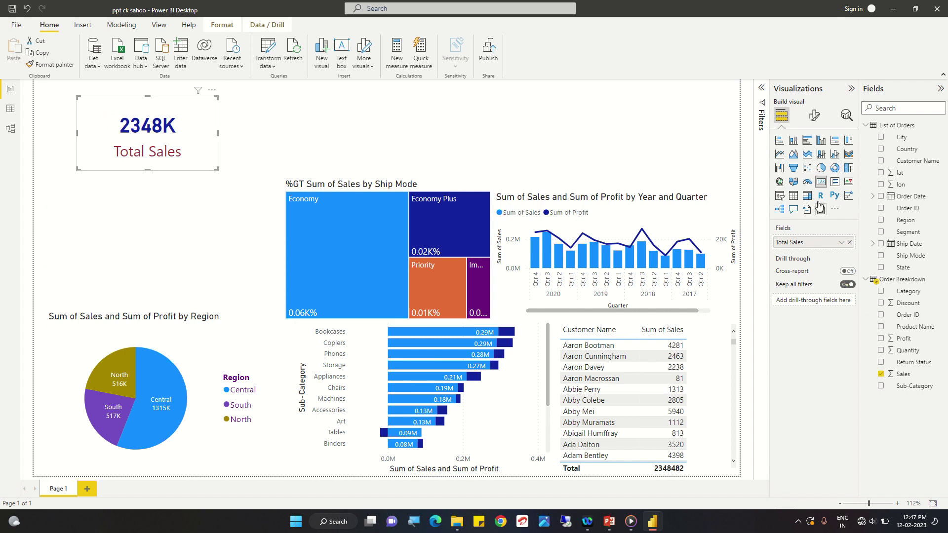
Step: Switch the Total Sales card's title On, leaving the title text empty
click(814, 115)
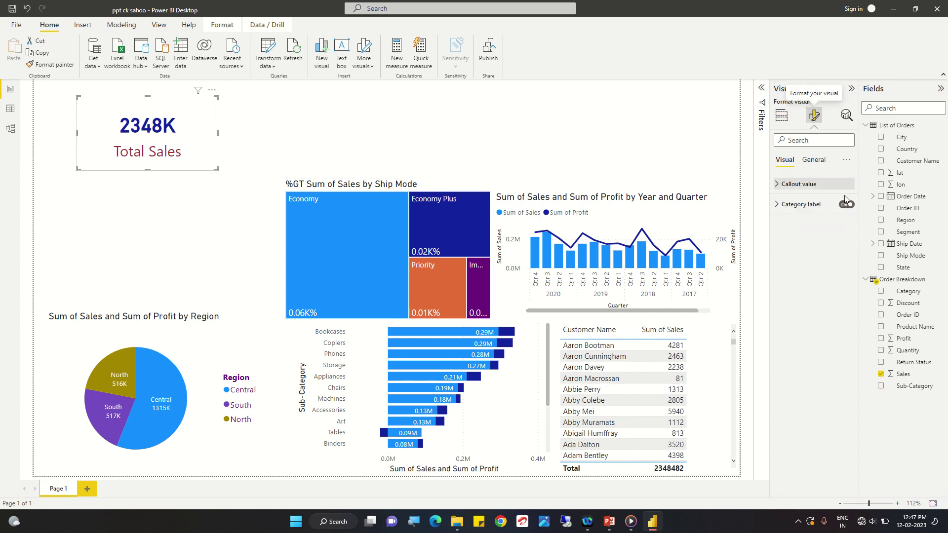
click(813, 161)
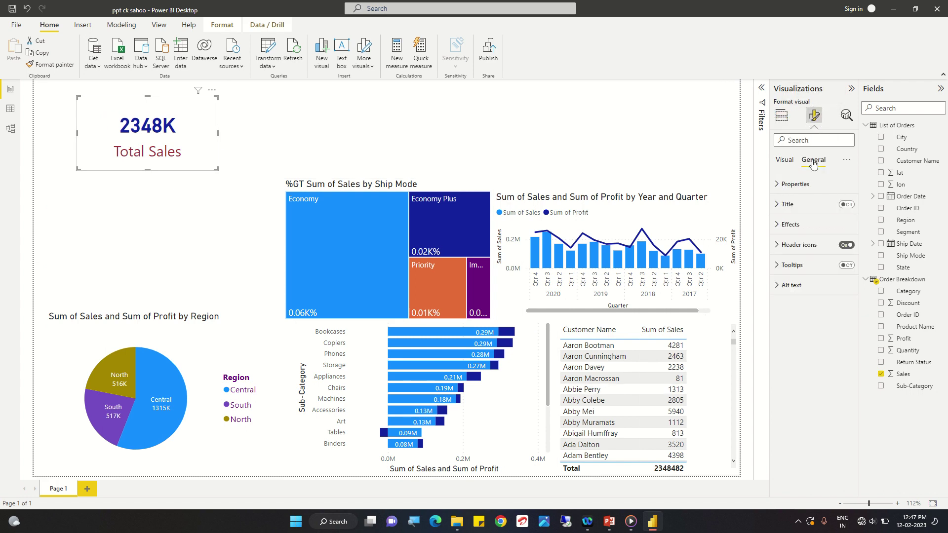
click(793, 186)
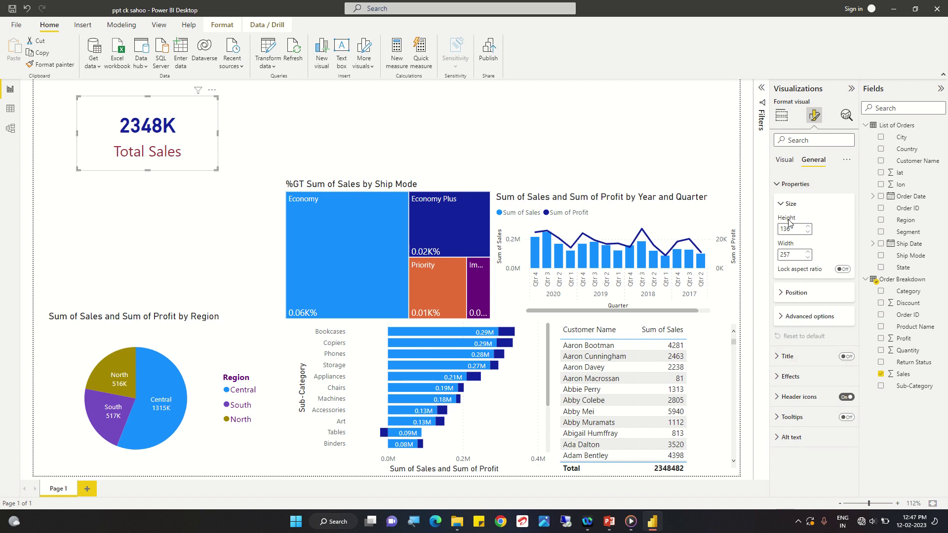
click(784, 294)
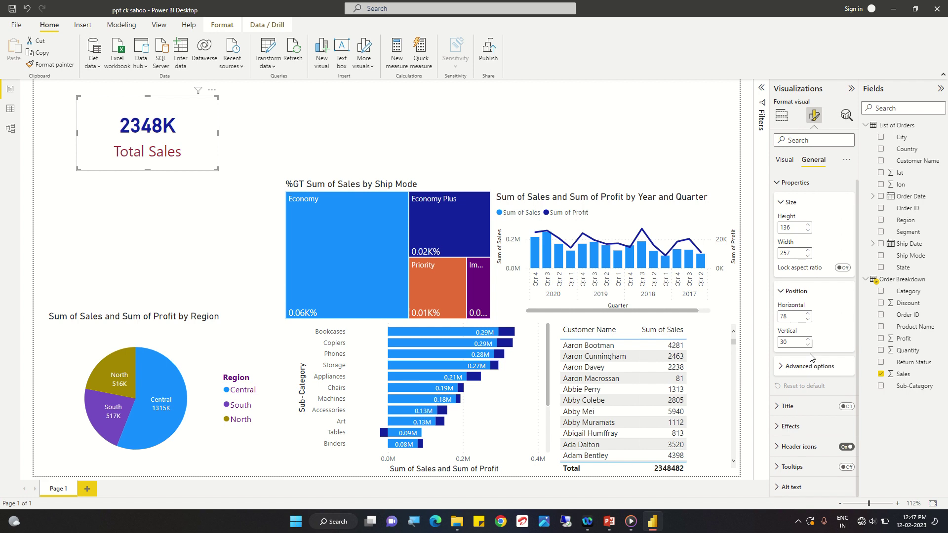
click(796, 406)
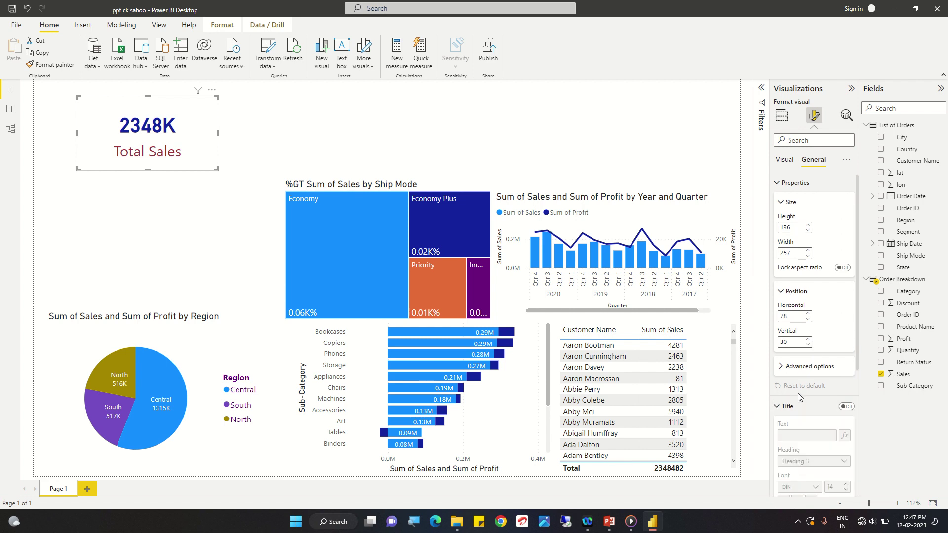
click(853, 410)
scroll(840, 392, down, 1)
scroll(840, 387, down, 2)
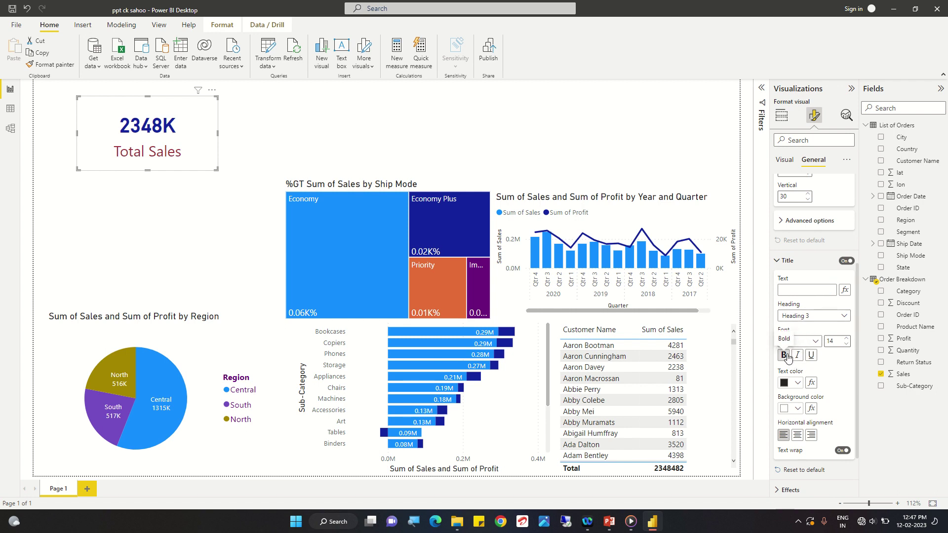
Step: Give the Total Sales card a pale yellow background, replacing an initial blue choice
scroll(800, 367, down, 3)
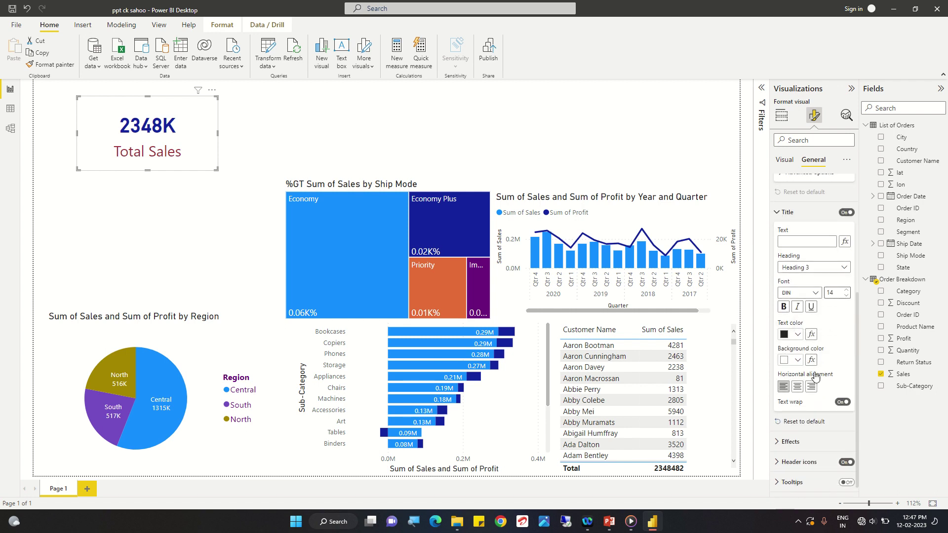
click(791, 426)
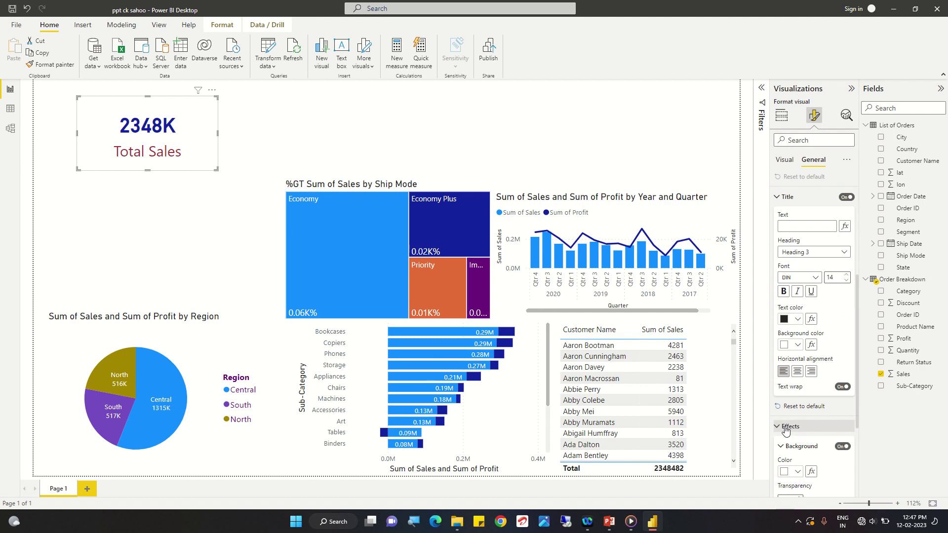
scroll(797, 422, down, 2)
scroll(798, 422, down, 2)
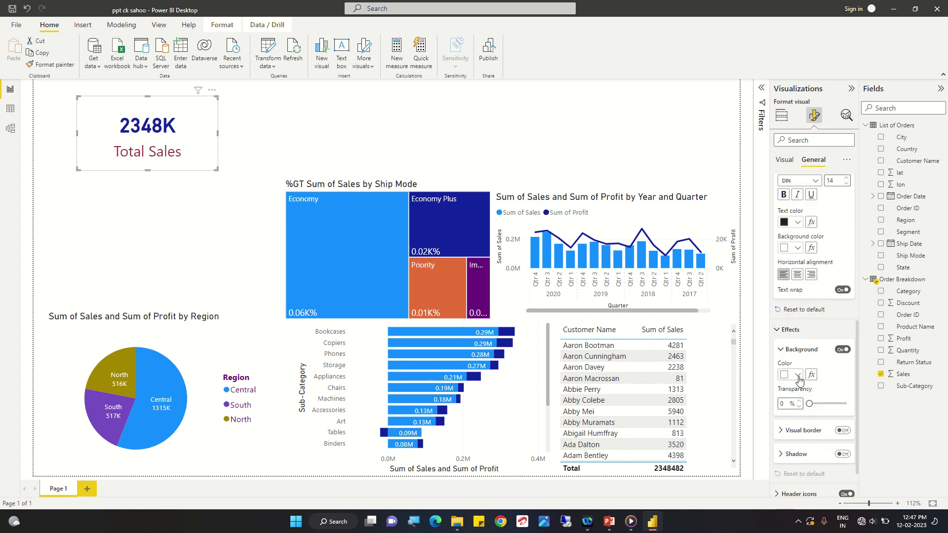
click(797, 376)
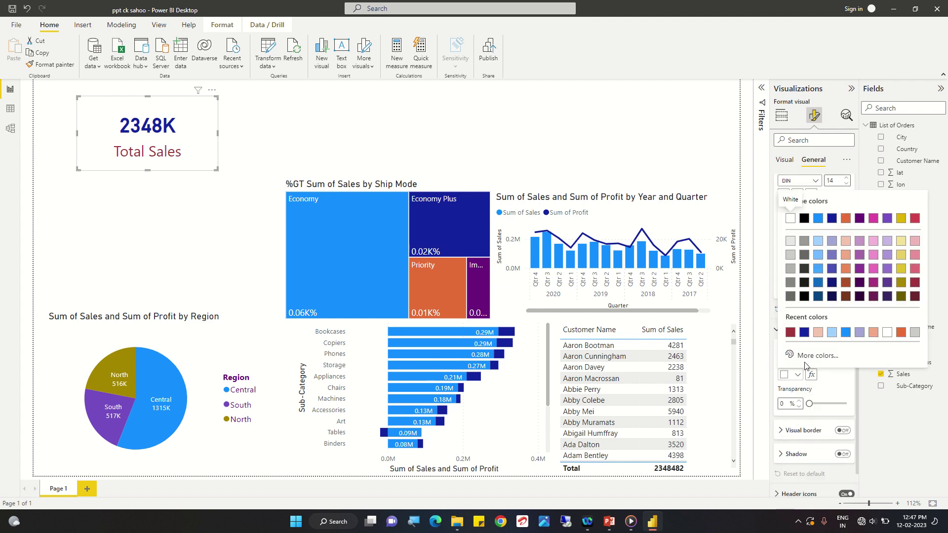
click(845, 332)
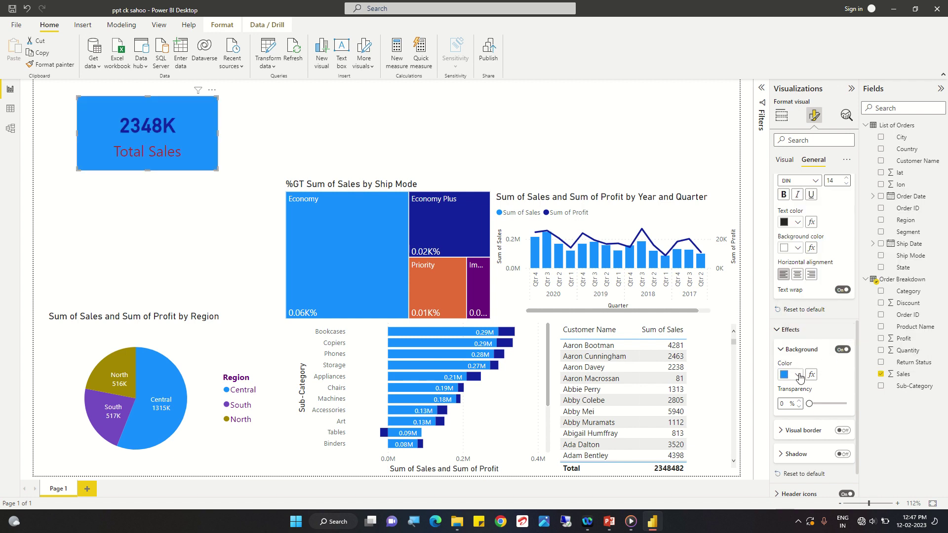
click(799, 375)
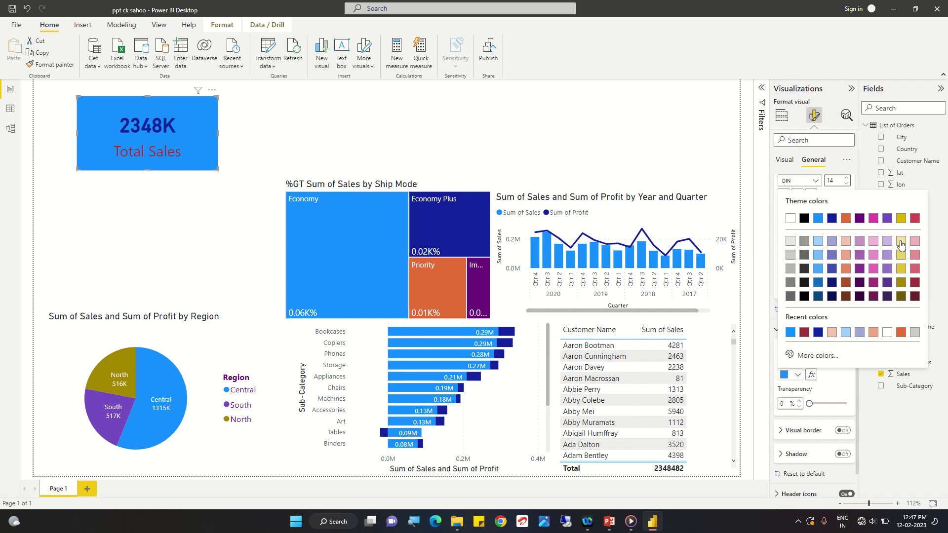
click(901, 241)
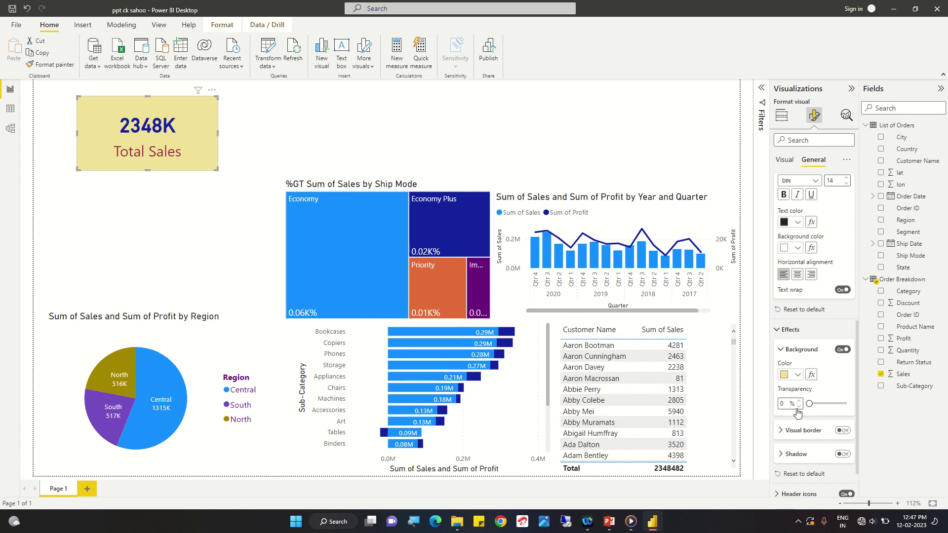
Step: Set the card background transparency to 18%
click(823, 404)
click(814, 405)
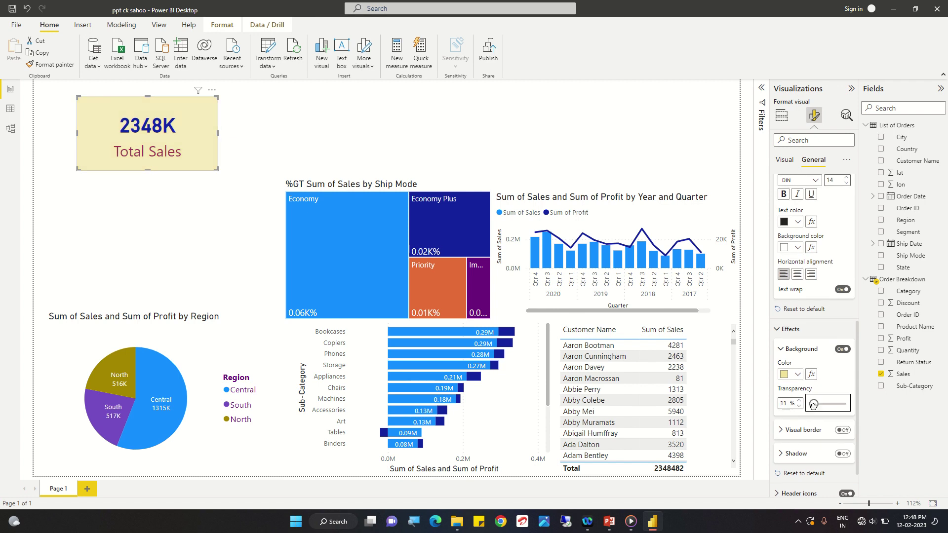
click(828, 404)
click(816, 405)
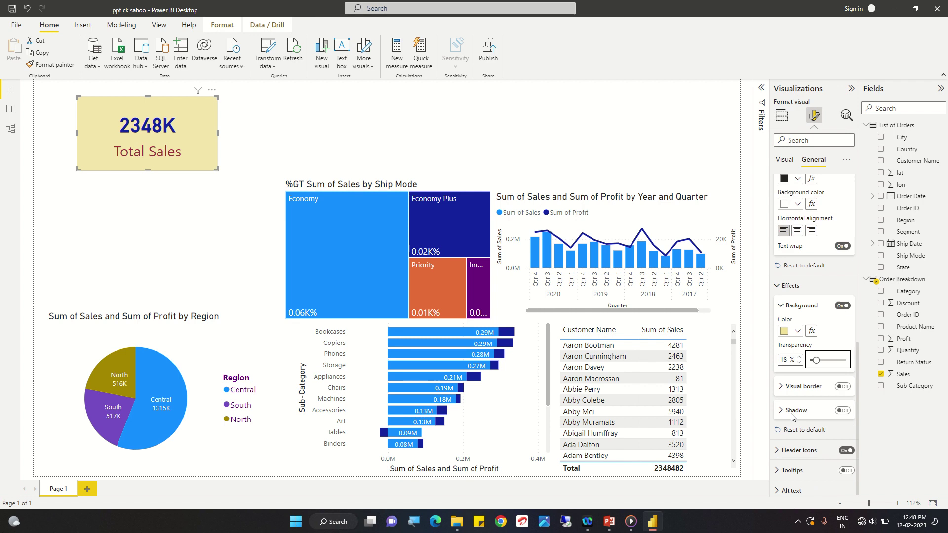
scroll(794, 418, down, 1)
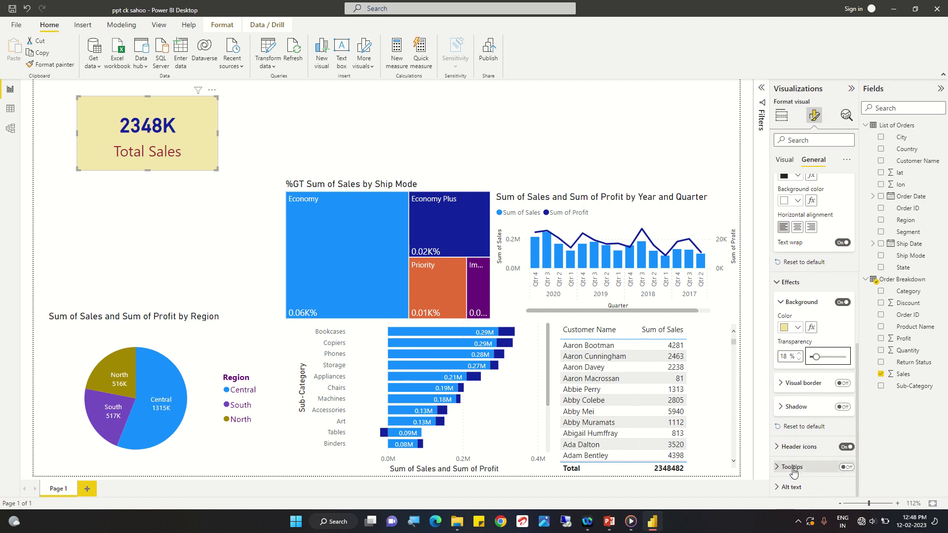
scroll(794, 479, up, 8)
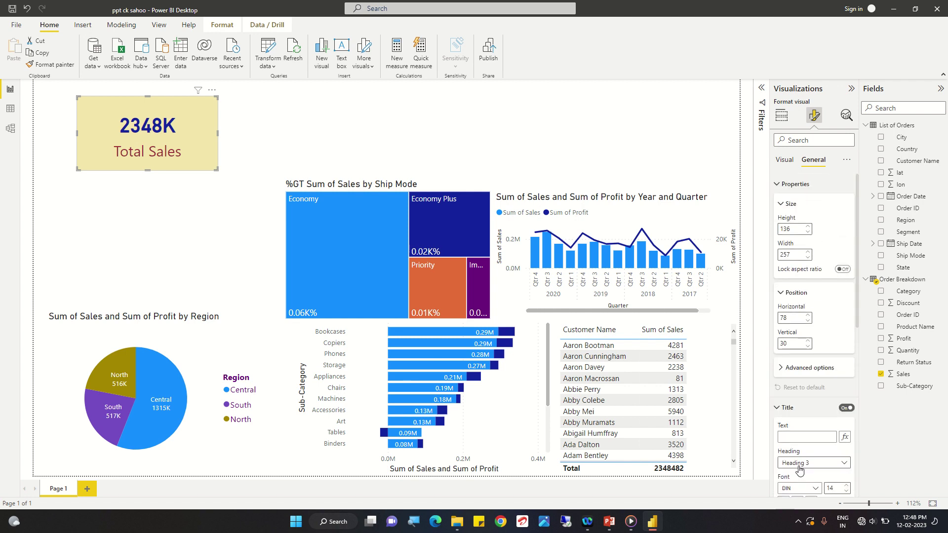
Step: Shrink the Total Sales card to a smaller height and width
click(784, 118)
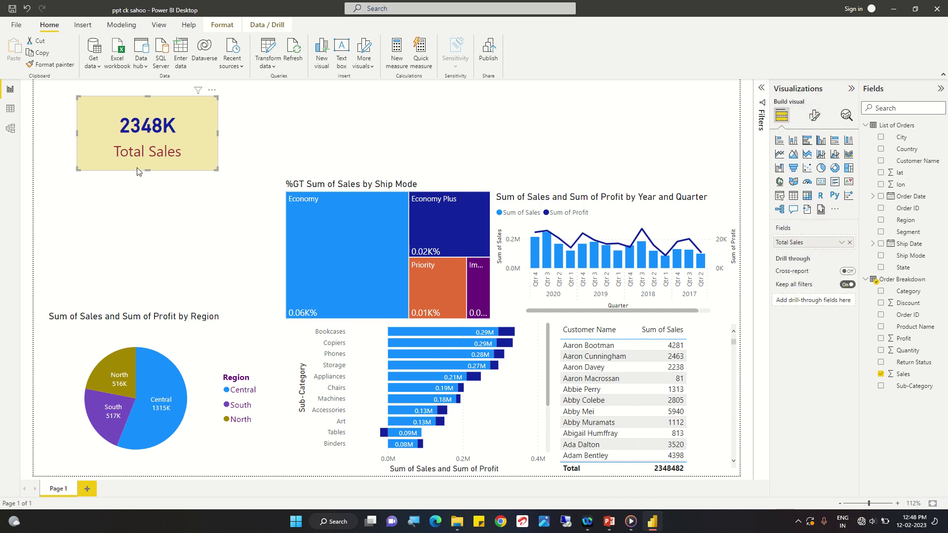
drag(147, 170, 146, 149)
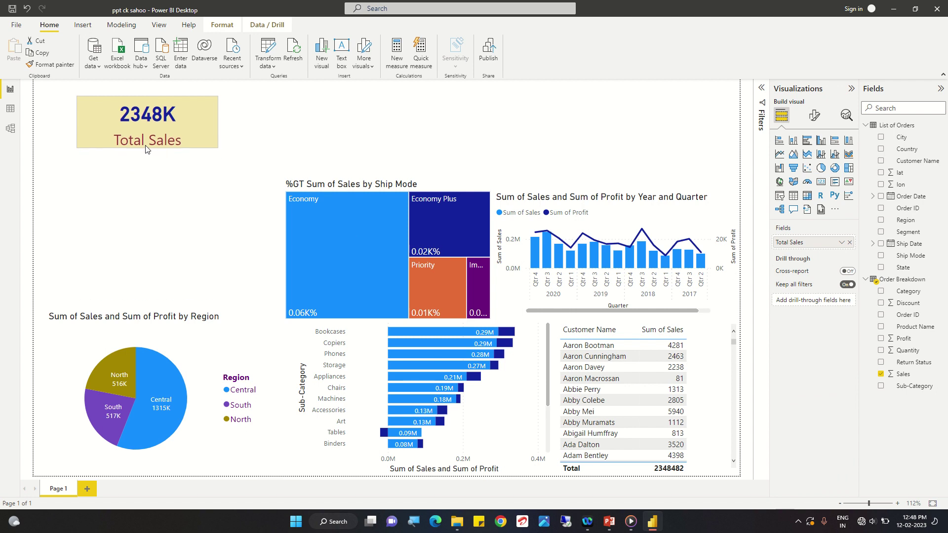
drag(79, 123, 91, 118)
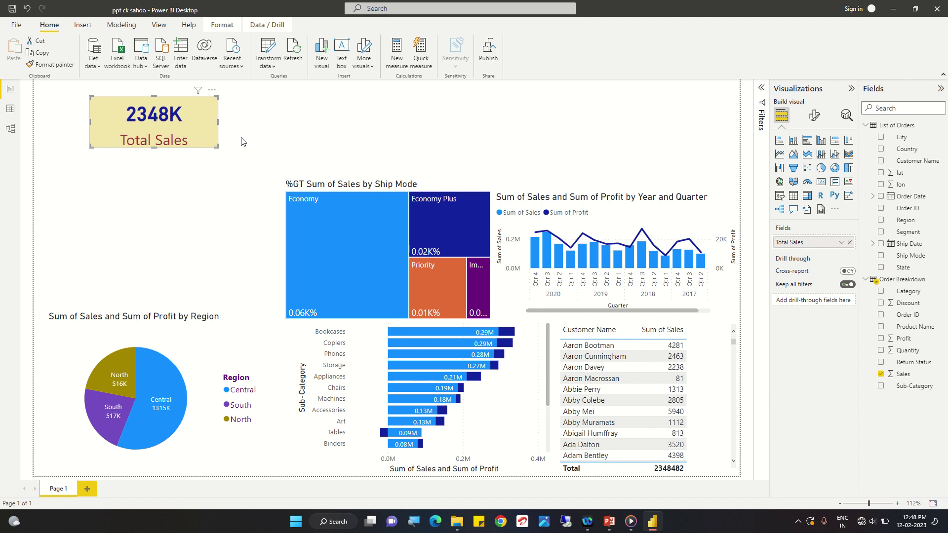
Step: Duplicate the Total Sales card and place both copies side by side at the top
key(ctrl+c)
click(267, 130)
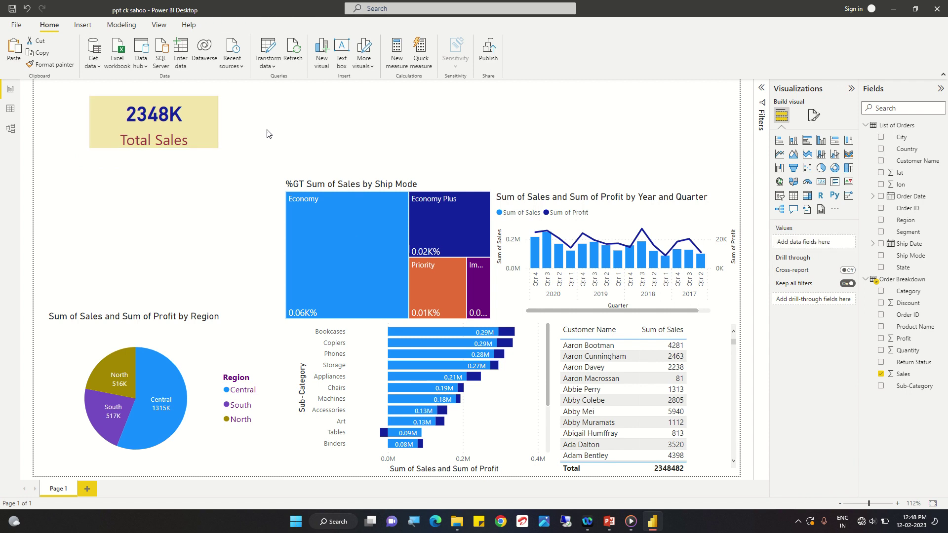
key(ctrl+v)
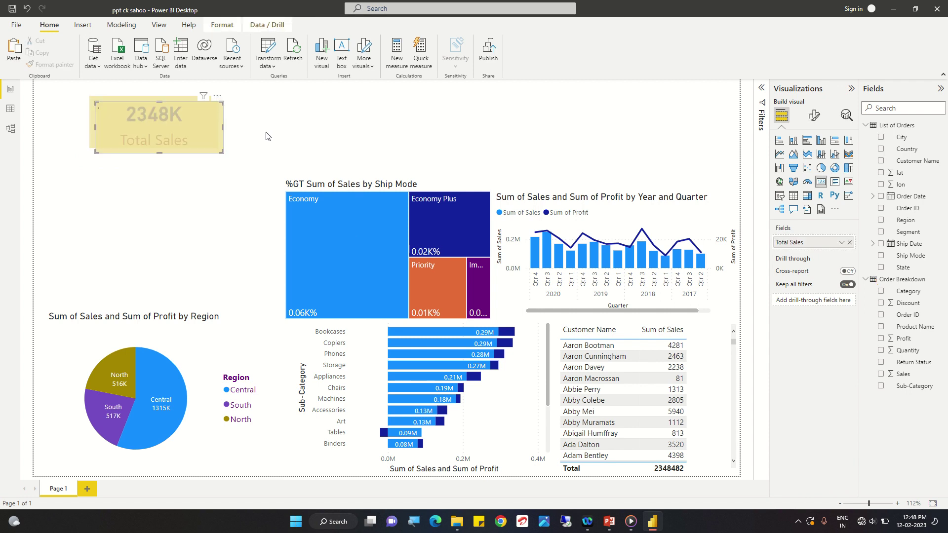
drag(212, 102, 470, 89)
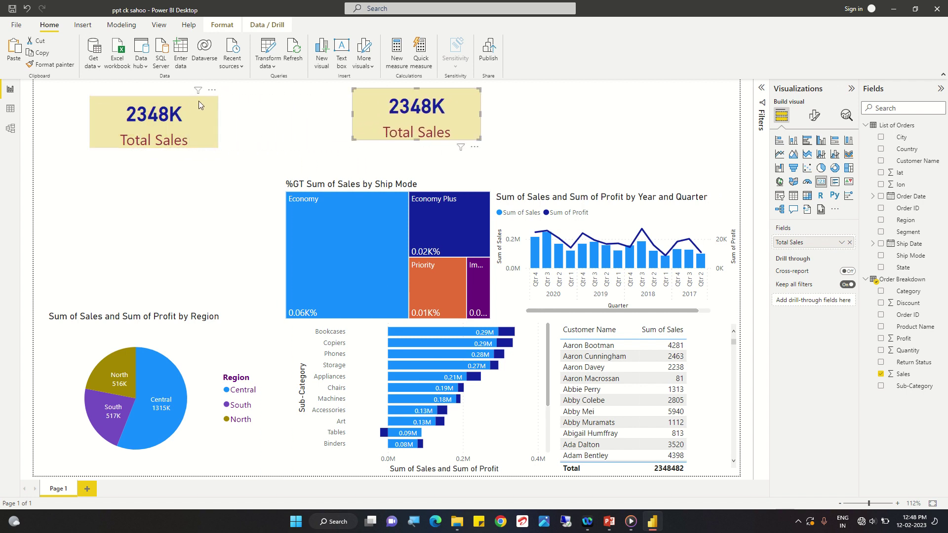
drag(198, 101, 310, 90)
click(433, 114)
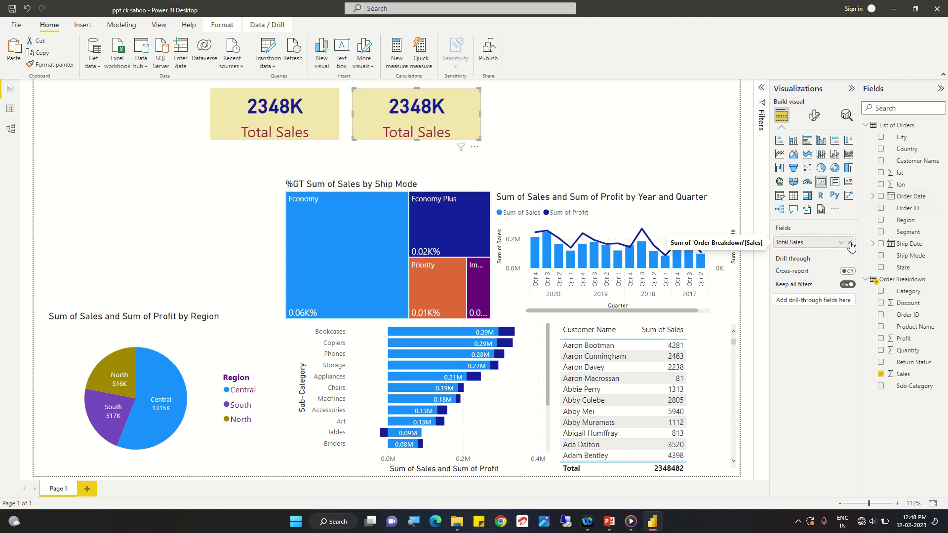
Step: Replace Total Sales with Profit in the second card, showing Sum of Profit 283K
click(849, 244)
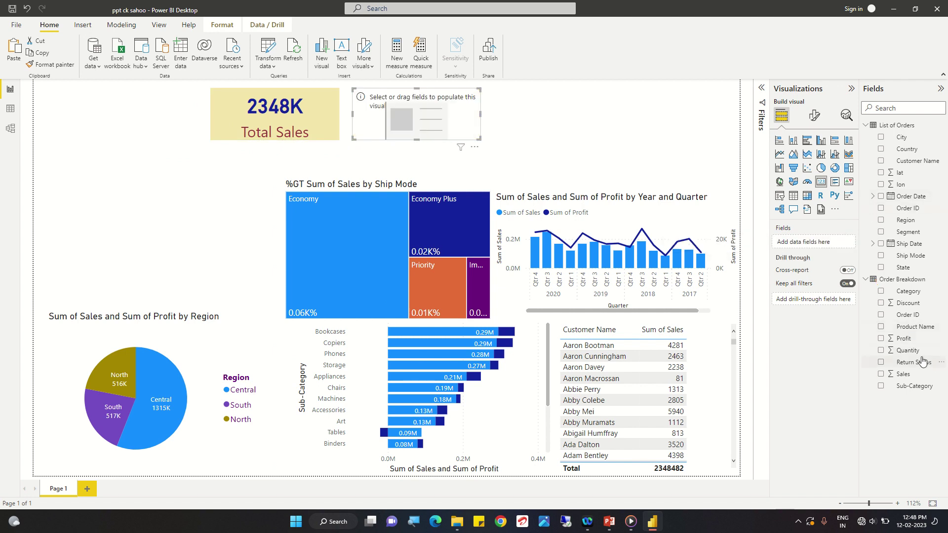
drag(911, 343, 828, 242)
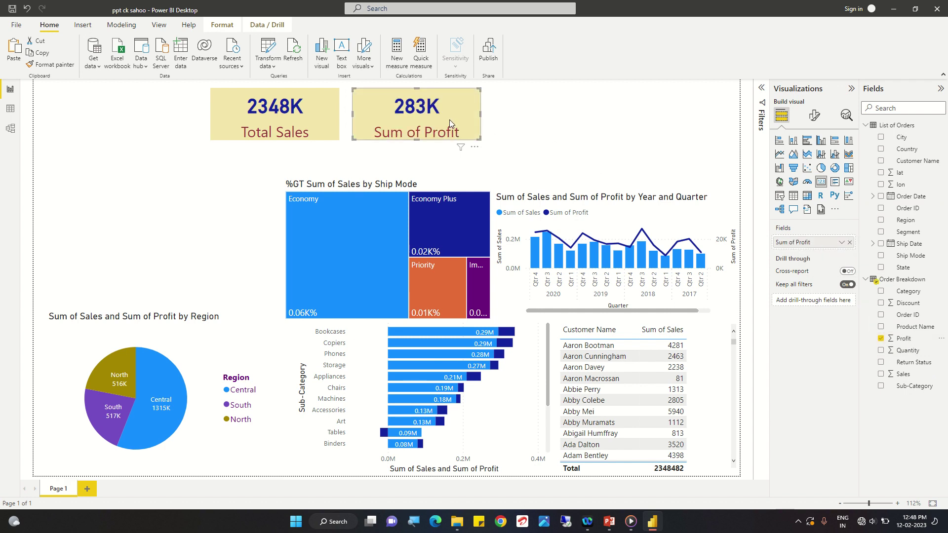
click(814, 115)
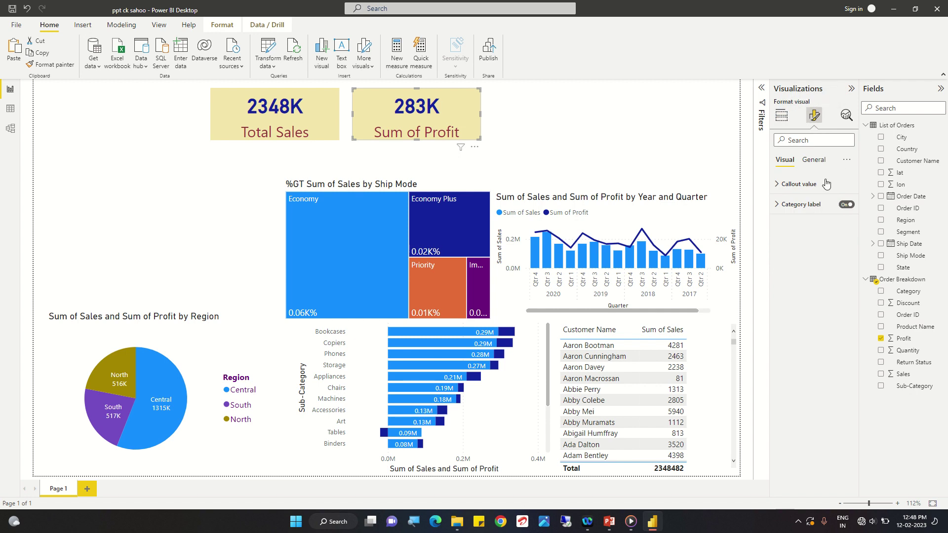
click(816, 163)
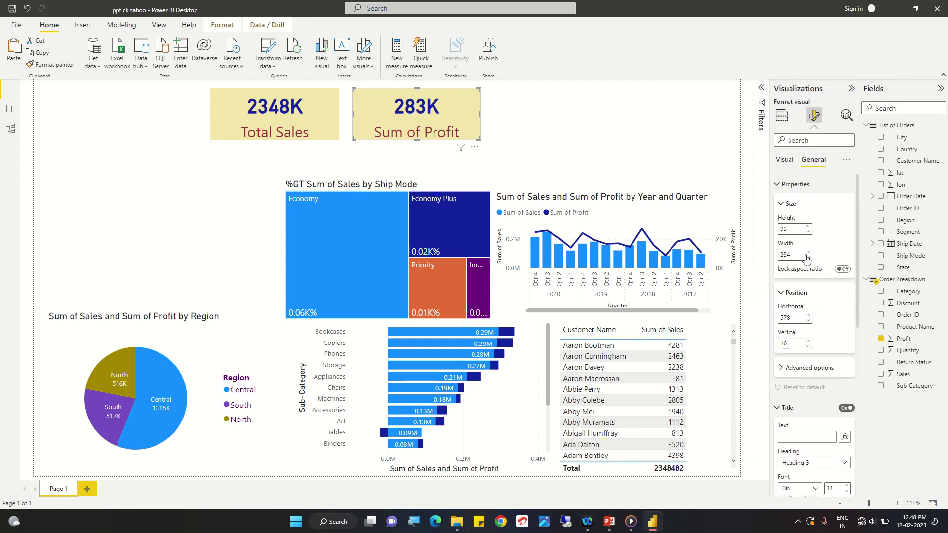
click(780, 184)
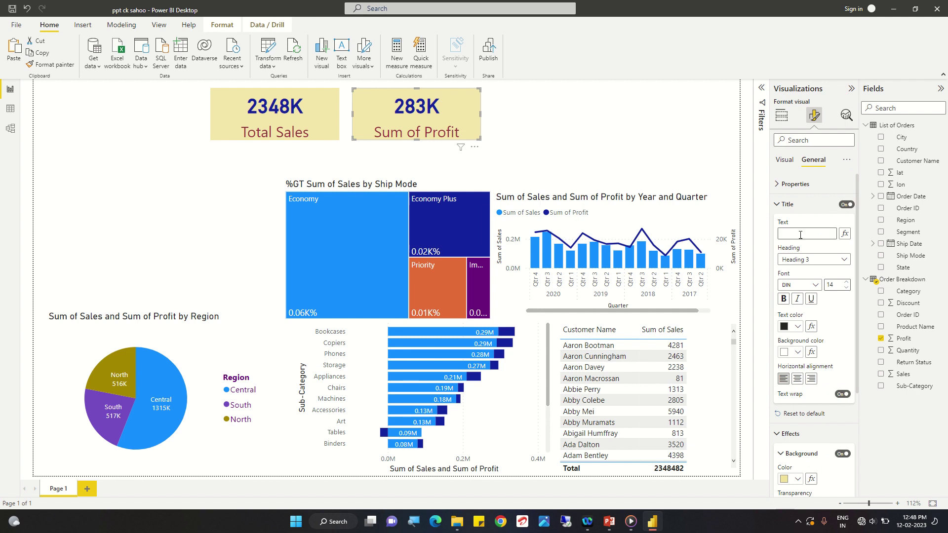
Step: Give the Sum of Profit card a light pink background
scroll(787, 217, down, 3)
scroll(802, 247, up, 1)
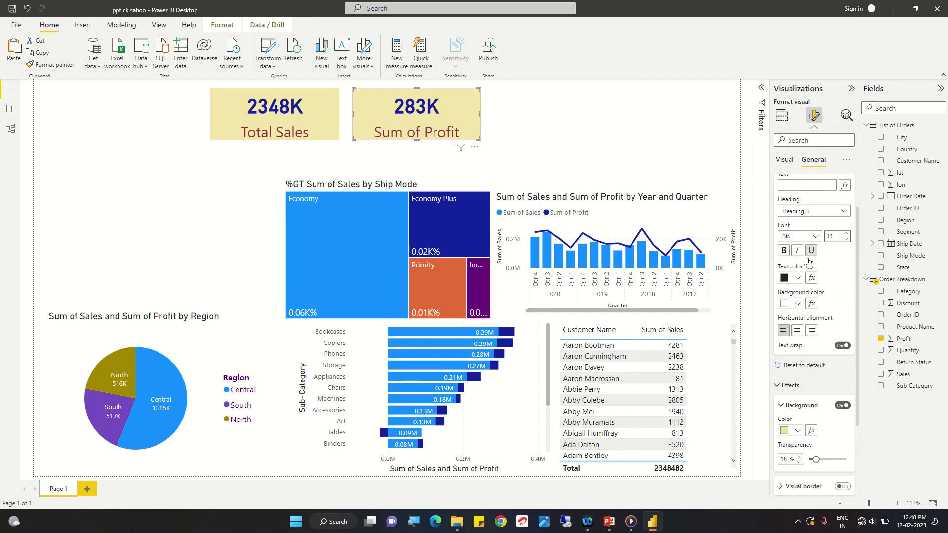
scroll(809, 305, down, 1)
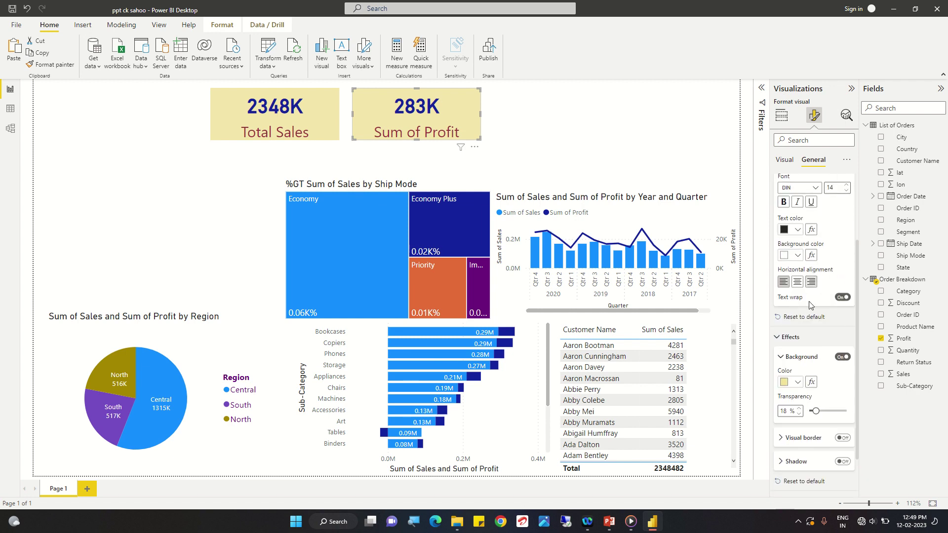
click(799, 383)
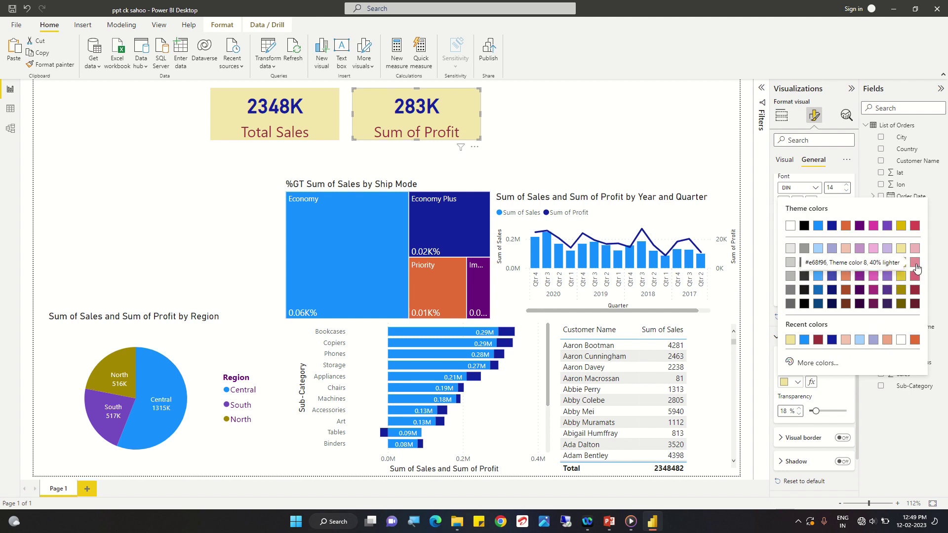
click(914, 262)
click(782, 116)
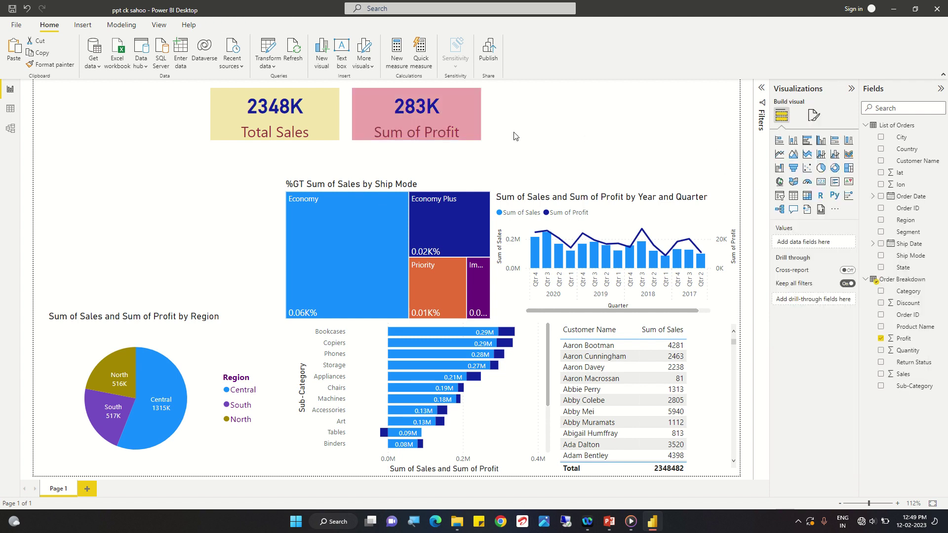
click(815, 116)
click(817, 162)
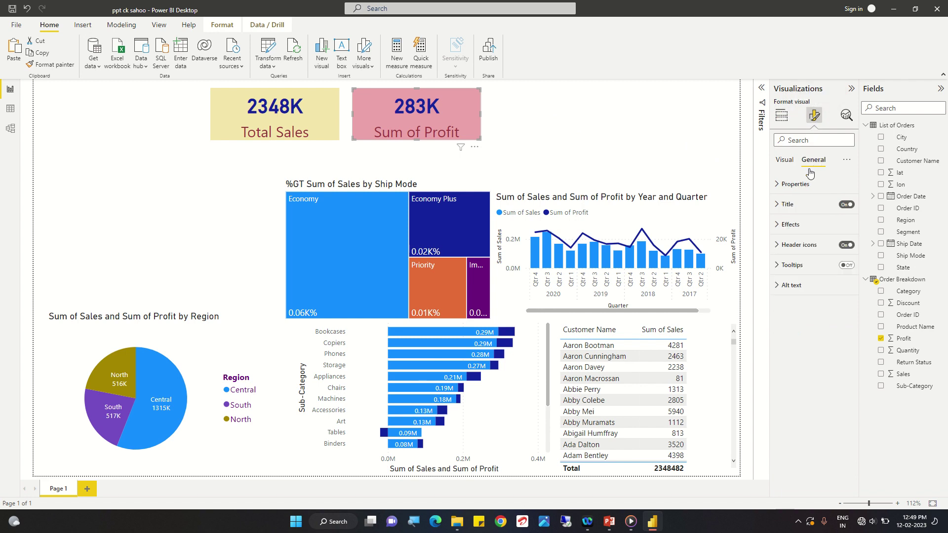
click(608, 144)
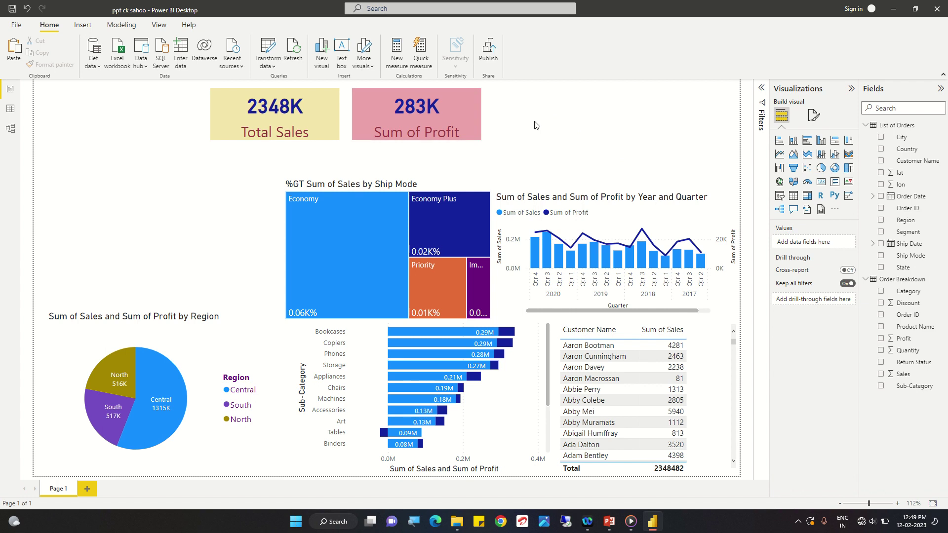
Step: Paste a copy of the Total Sales card right of Sum of Profit and swap its field to Quantity
key(ctrl+v)
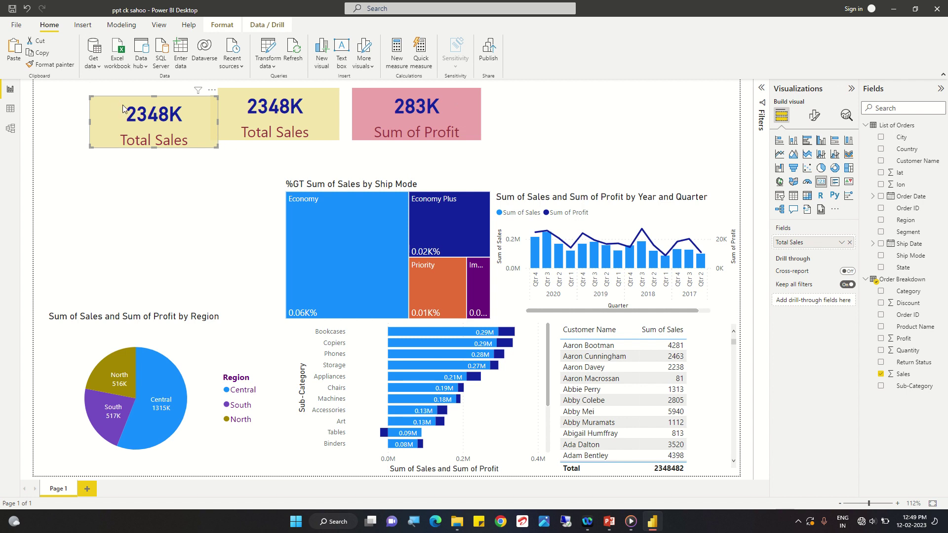
drag(114, 96, 526, 89)
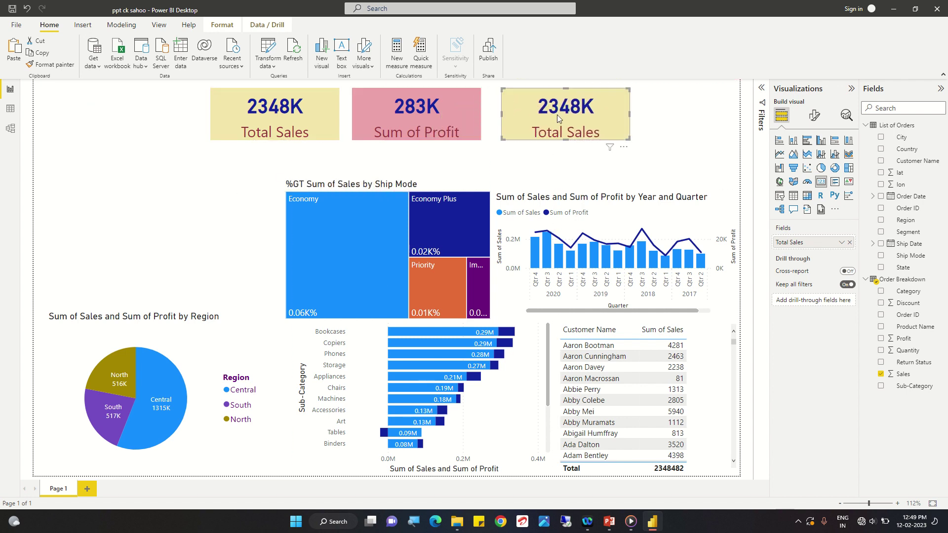
click(850, 242)
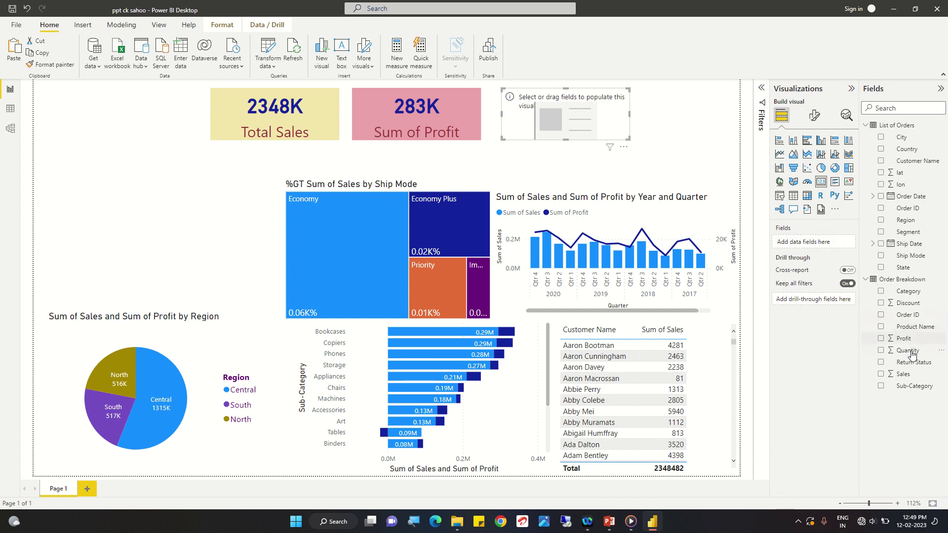
drag(906, 353, 815, 243)
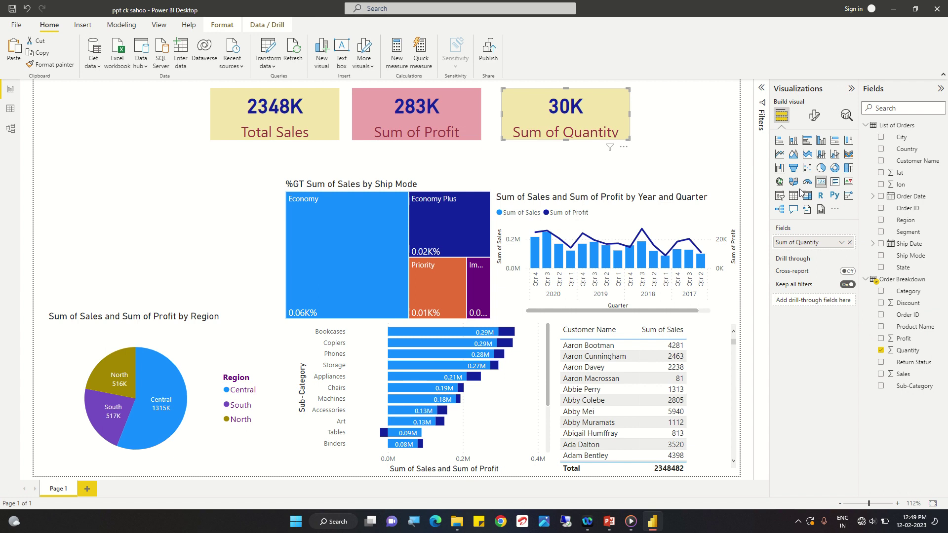
Step: Give the Sum of Quantity card a light purple background
click(813, 115)
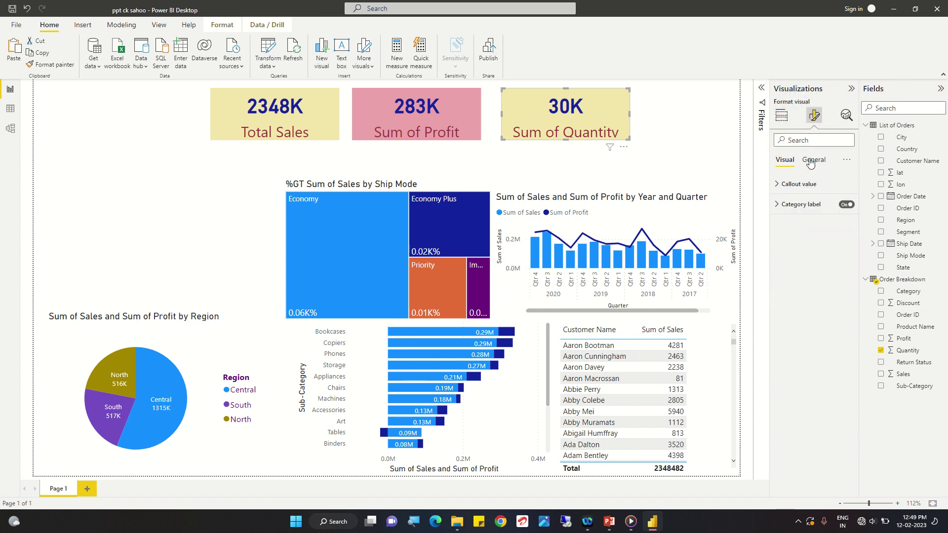
click(810, 160)
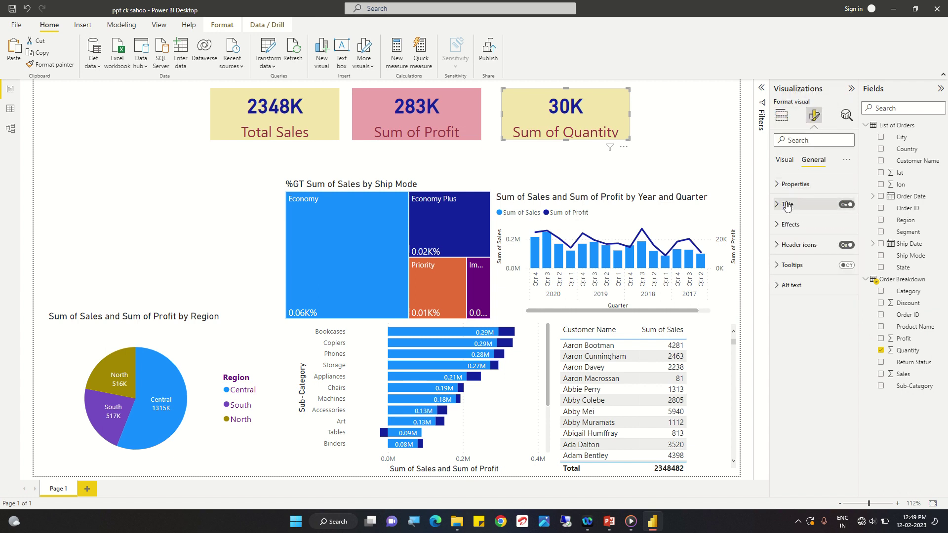
click(789, 226)
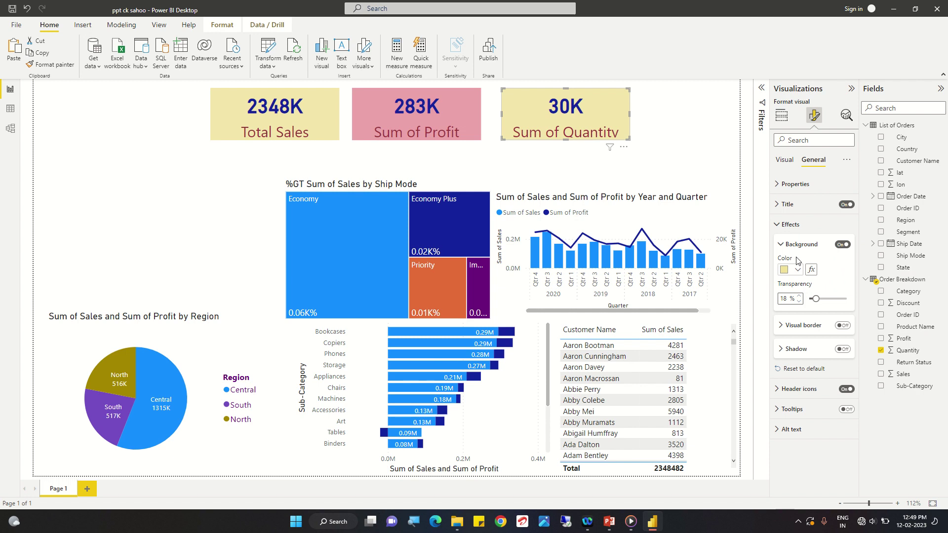
click(797, 270)
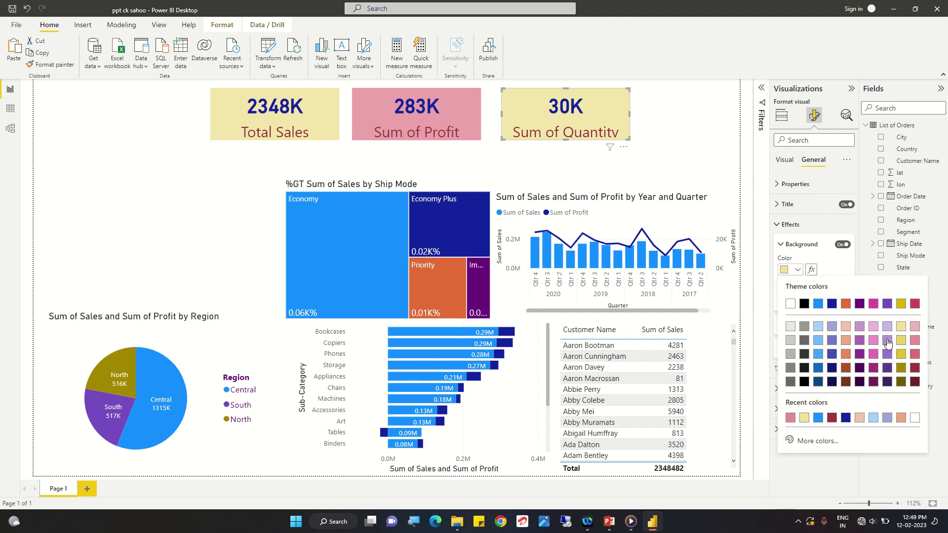
click(887, 340)
Step: Shift the Sum of Quantity, Sum of Profit and Total Sales cards rightward, then return to PowerPoint's title slide
click(703, 141)
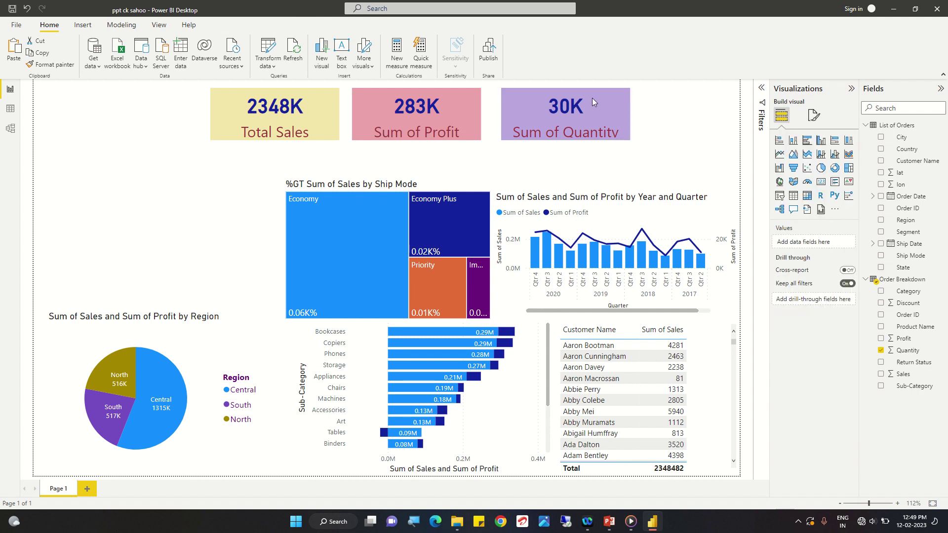
click(583, 92)
drag(581, 92, 684, 93)
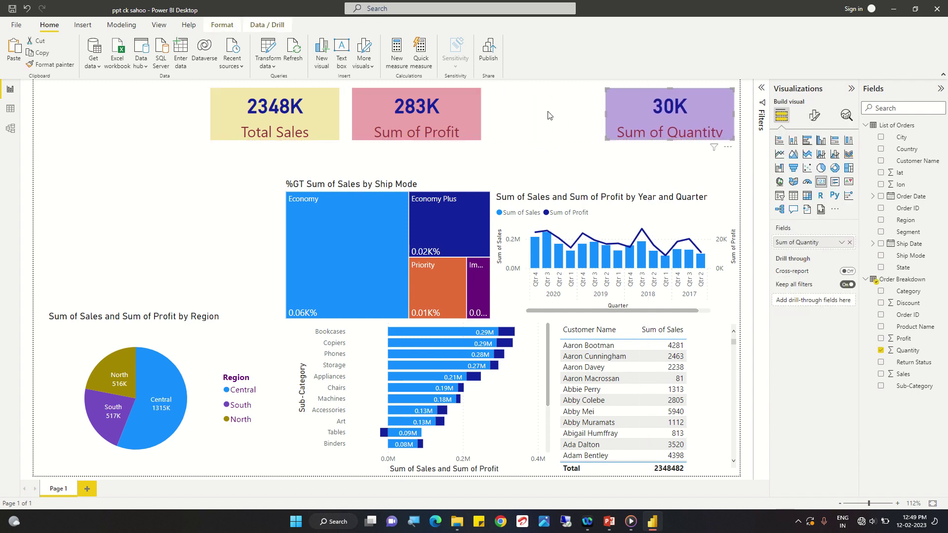
drag(459, 97, 578, 98)
drag(309, 111, 434, 109)
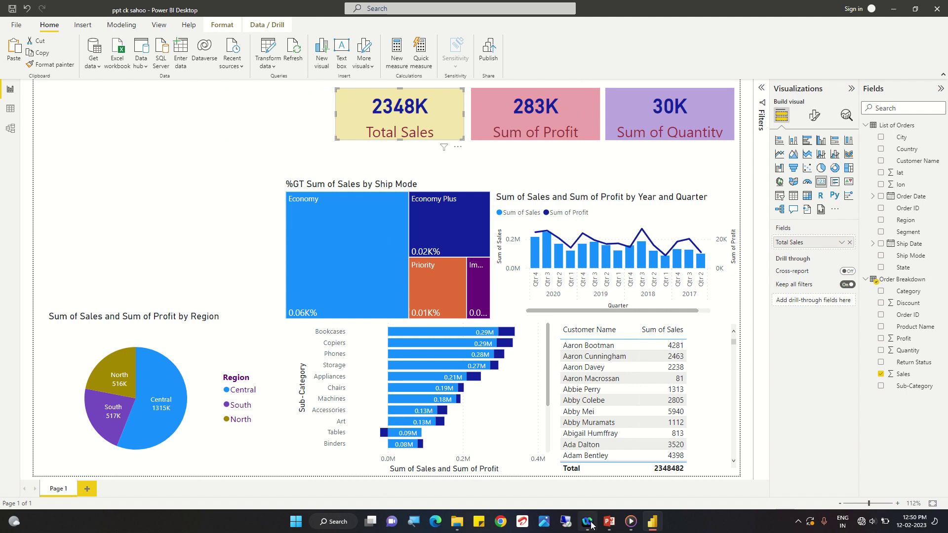
click(609, 524)
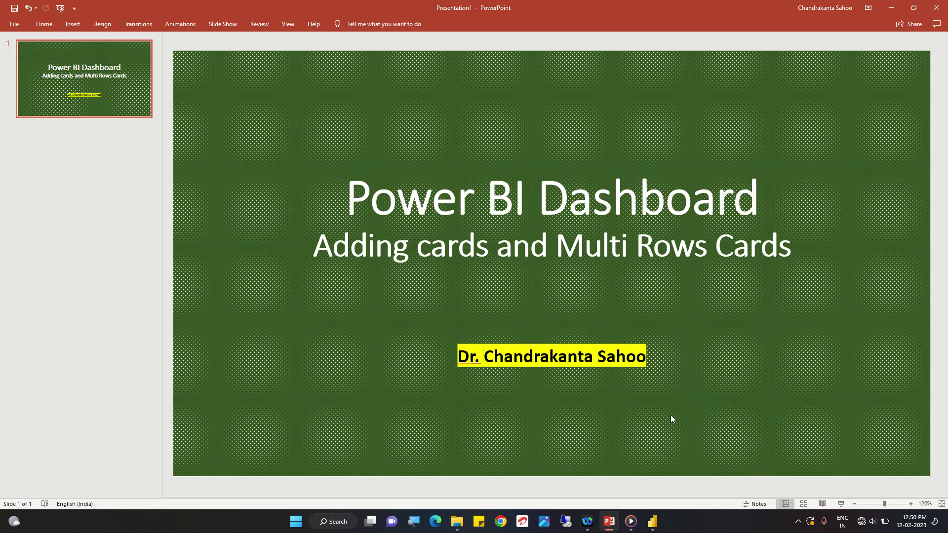